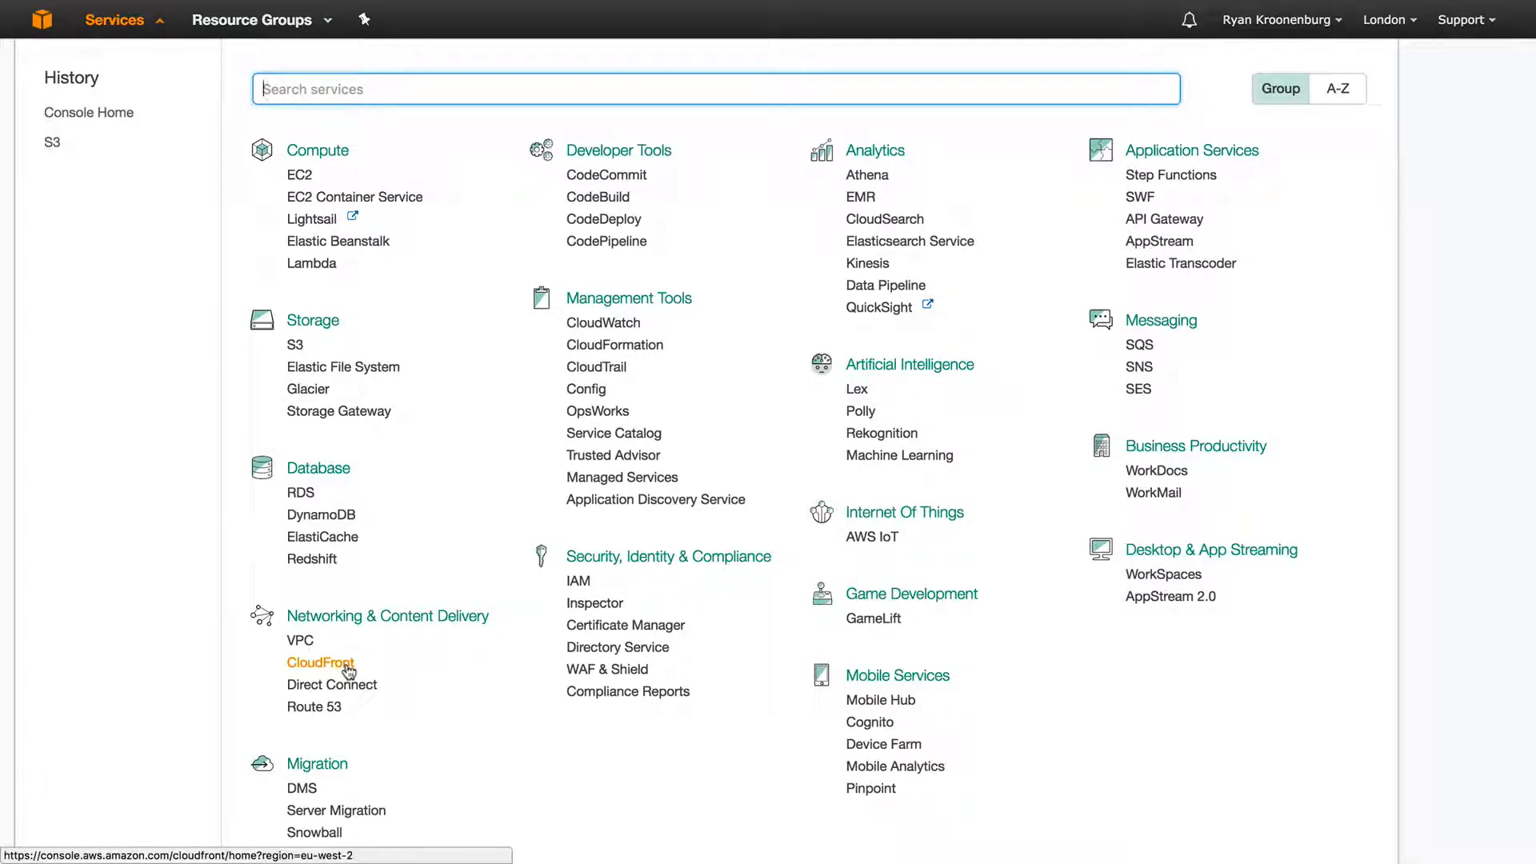
Go to S3 under Storage and start a new bucket, with London as the preselected region.
click(294, 344)
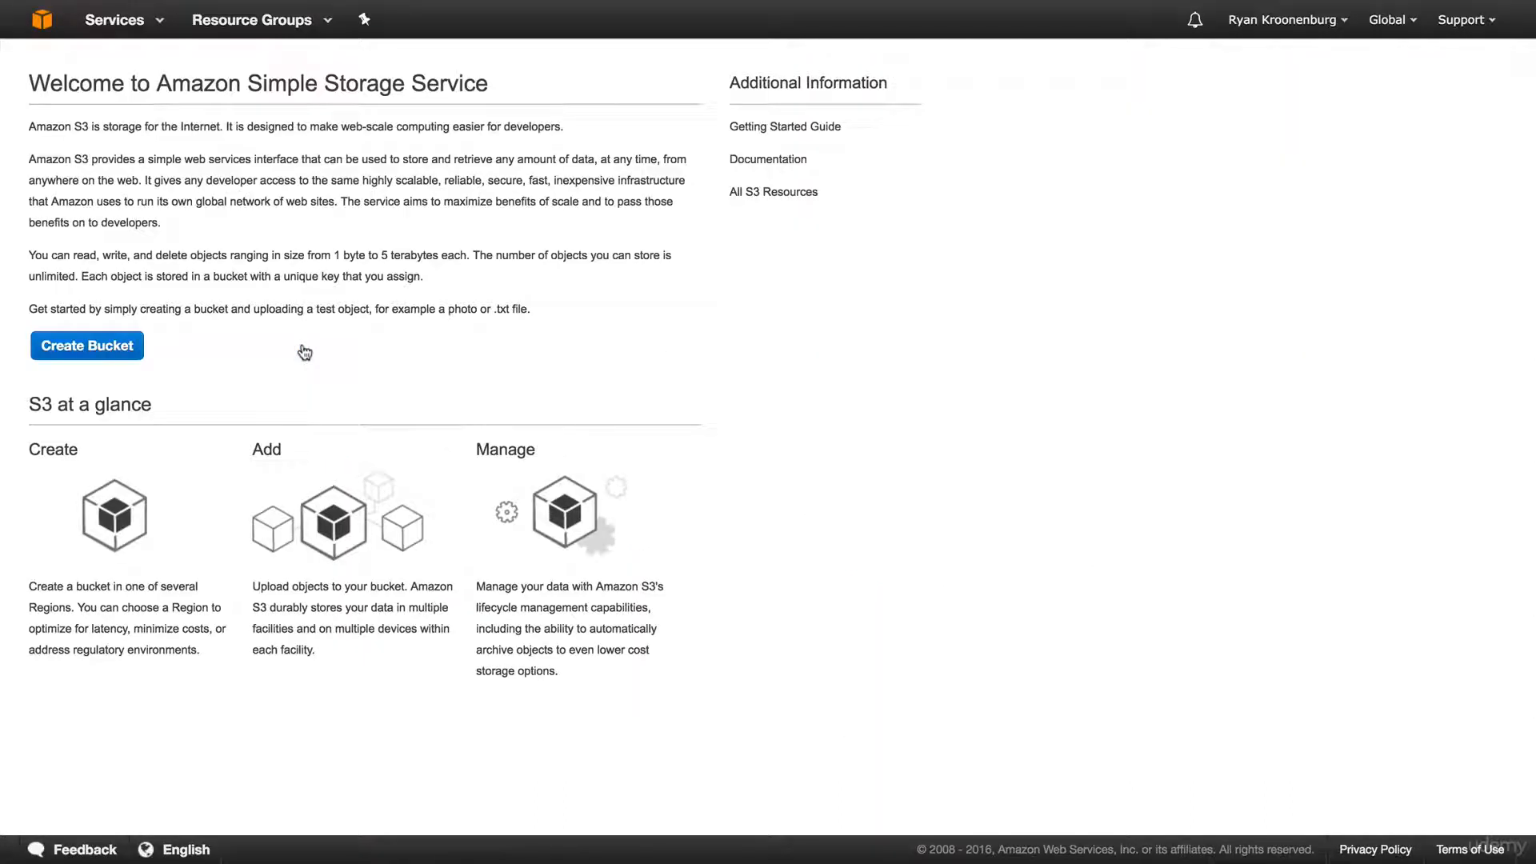
click(72, 346)
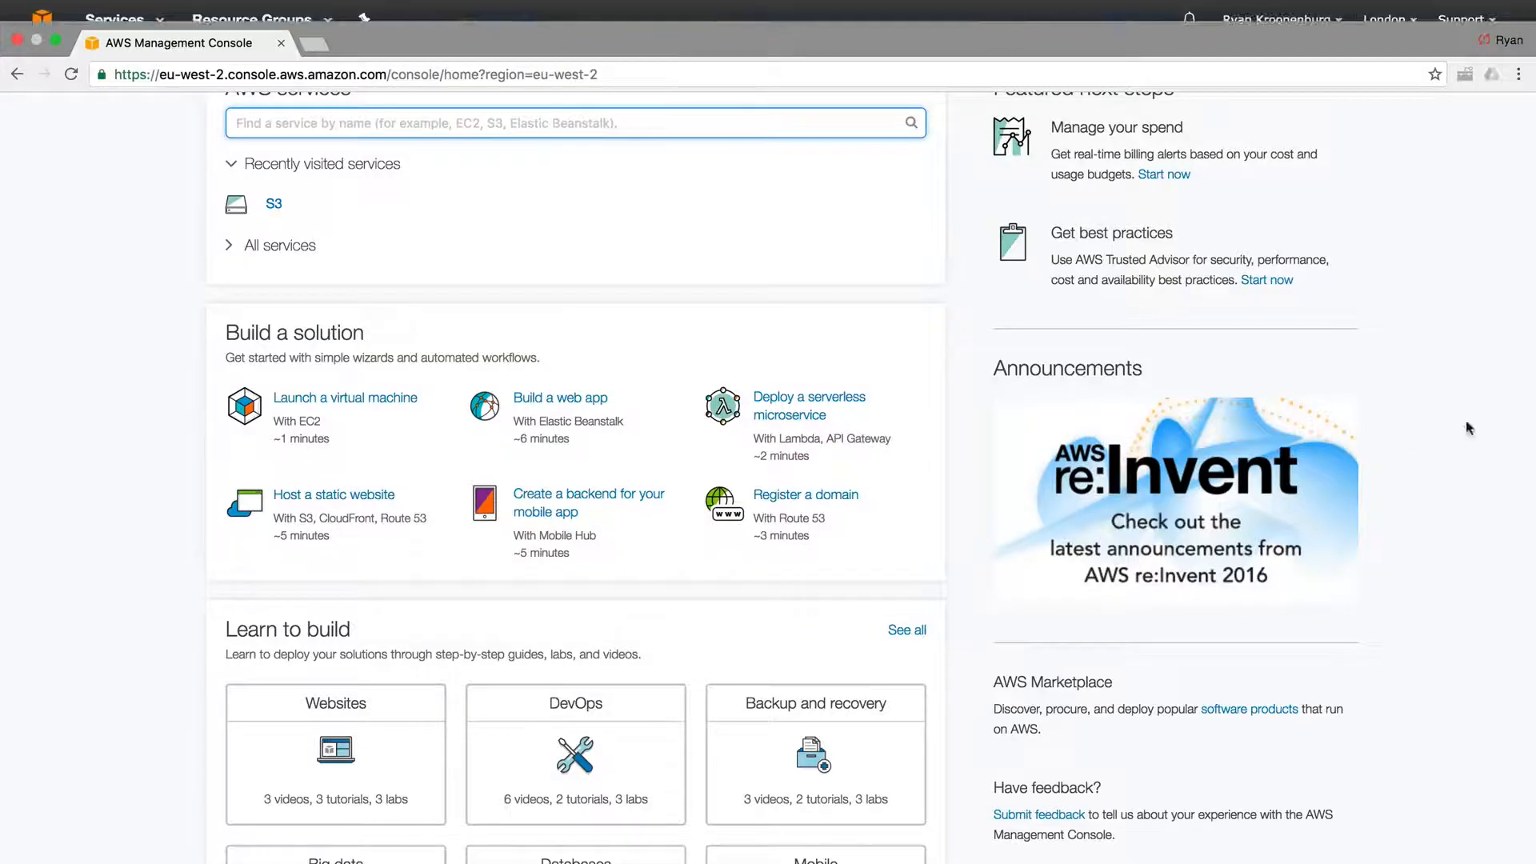
click(105, 25)
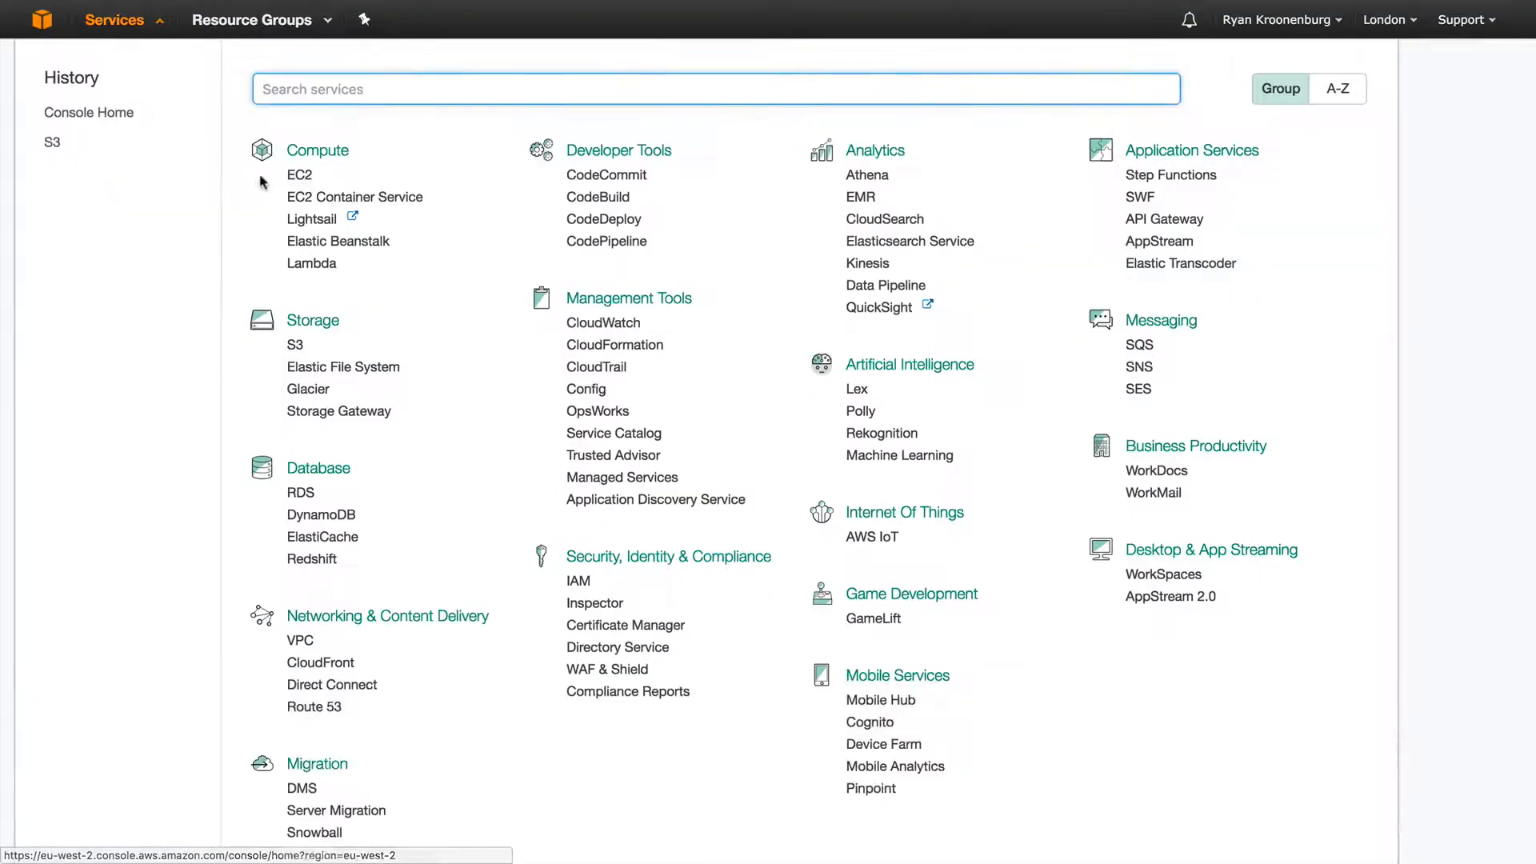
click(295, 344)
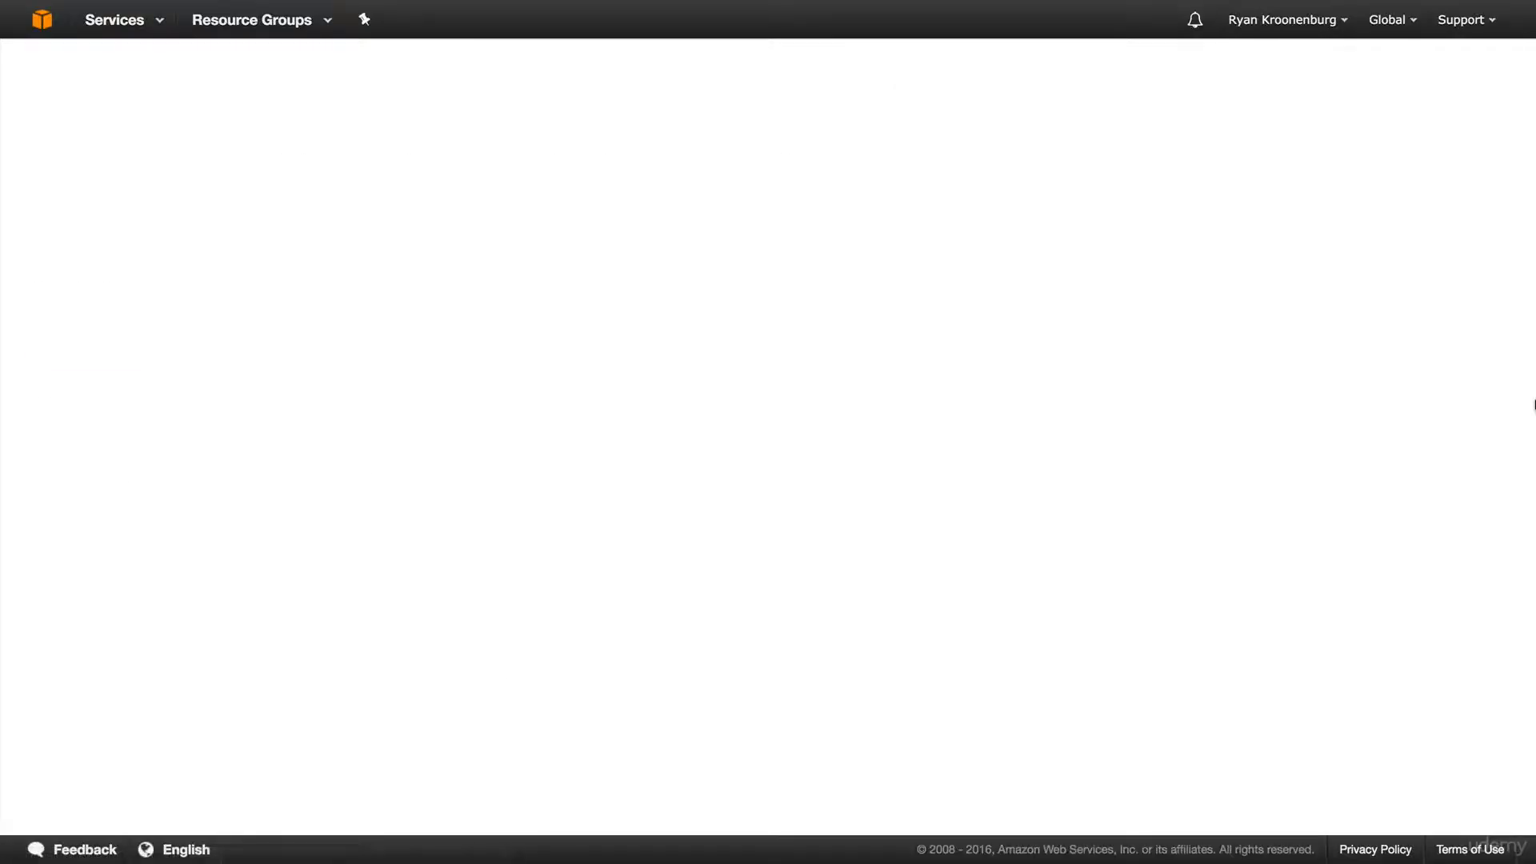
click(132, 340)
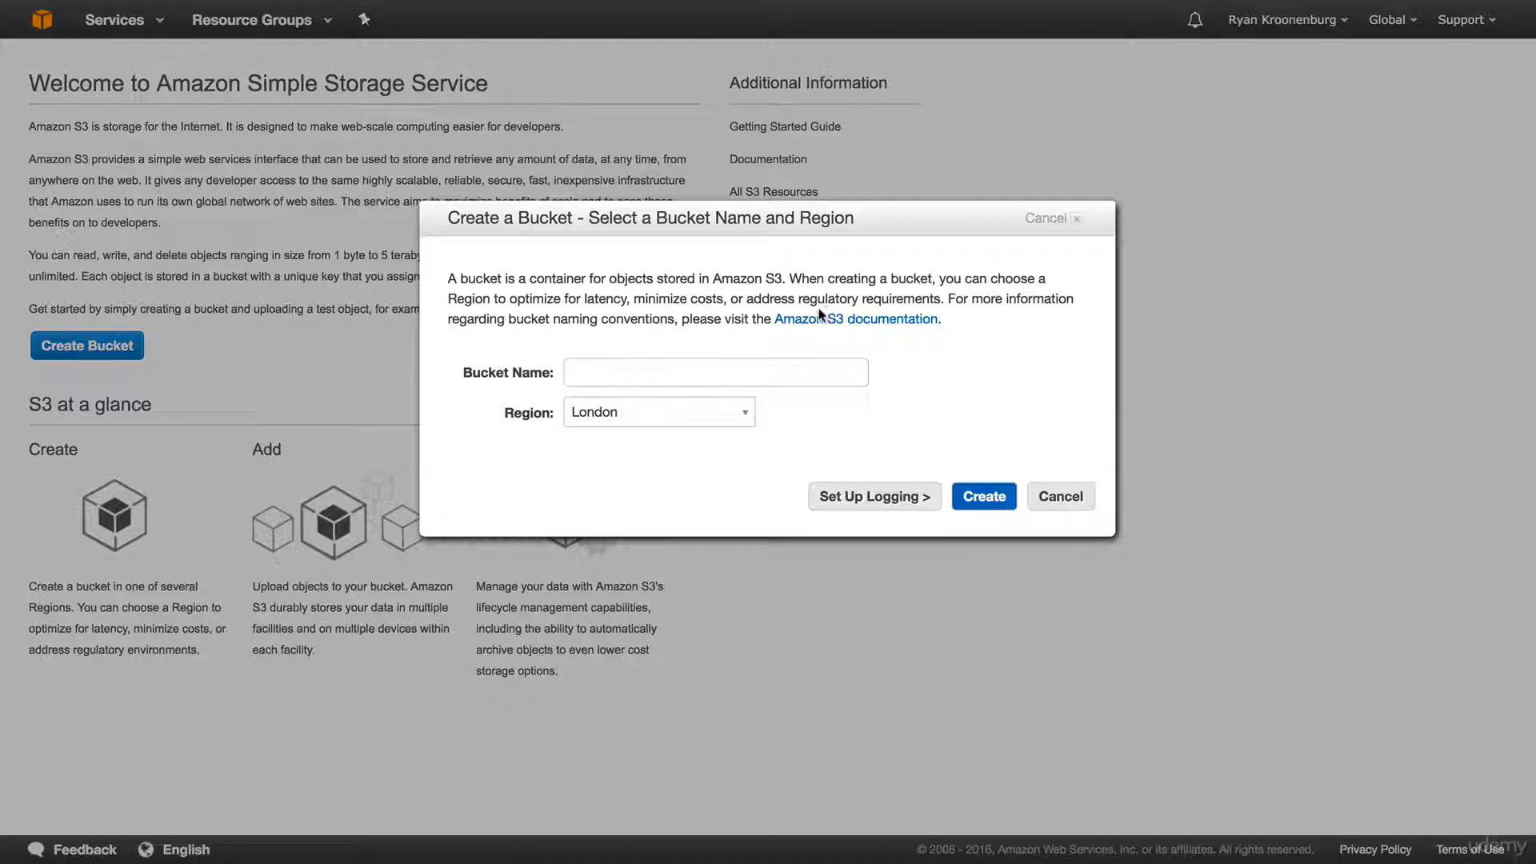
Try creating a bucket named testbucket.
click(765, 362)
text(testbucket)
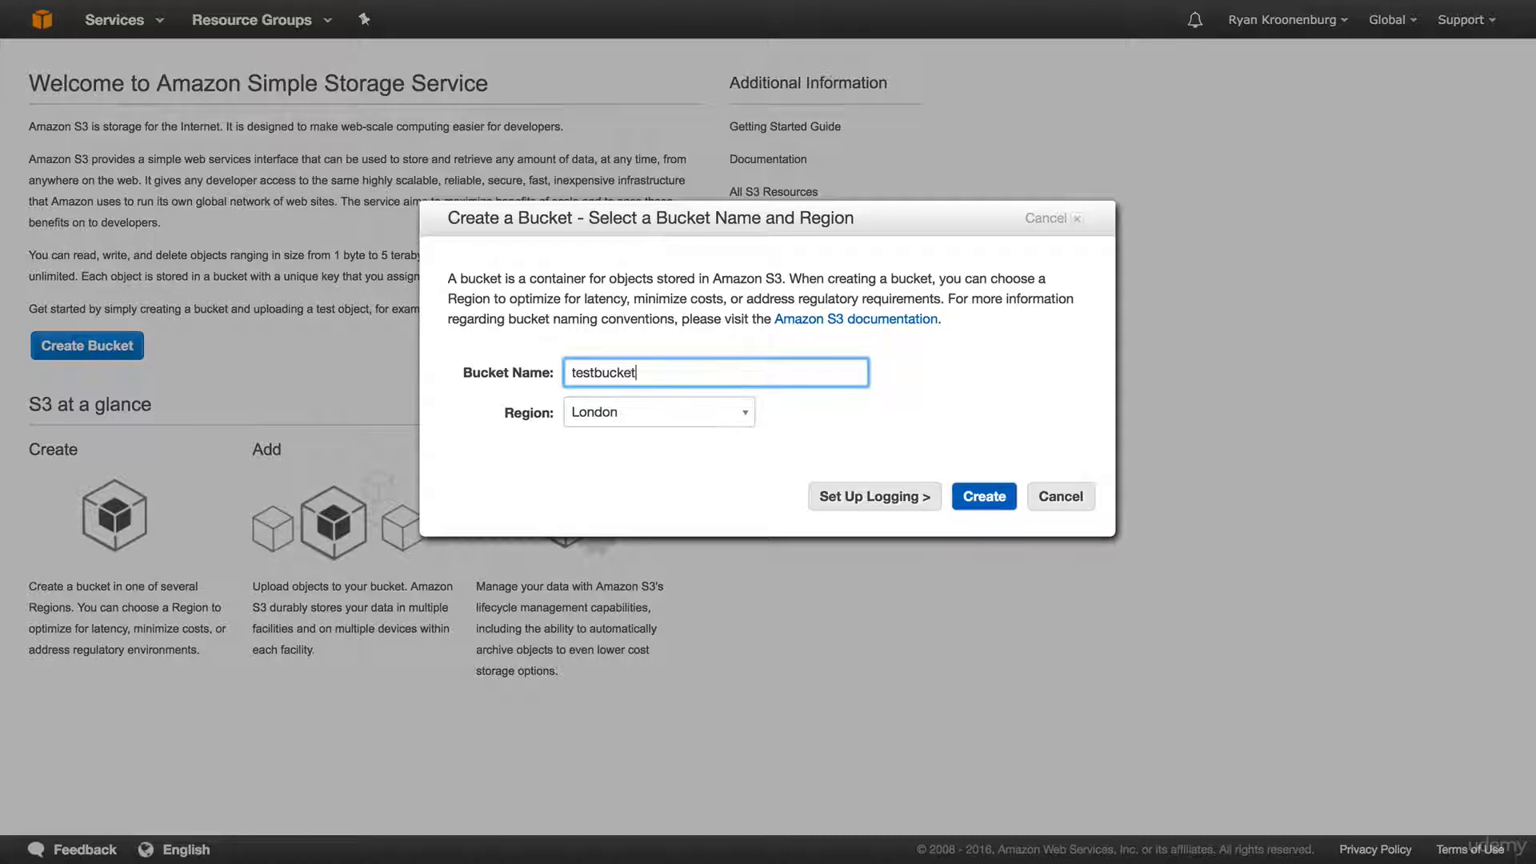
click(984, 497)
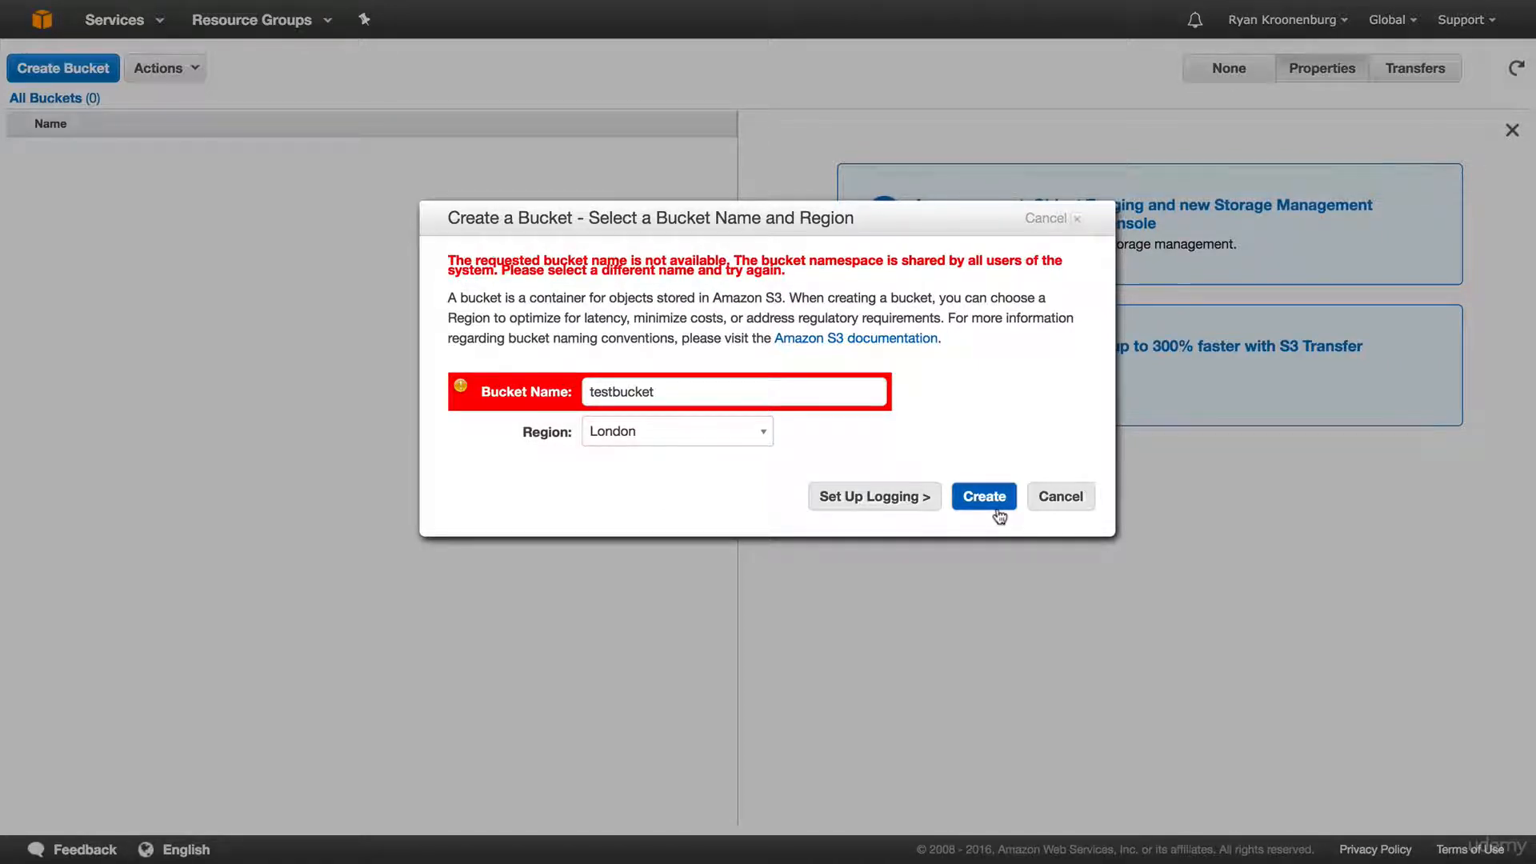
Retry in London as ACloudGuru45345345klsjdflksj, which is rejected for not being lowercase.
click(734, 386)
key(super+a)
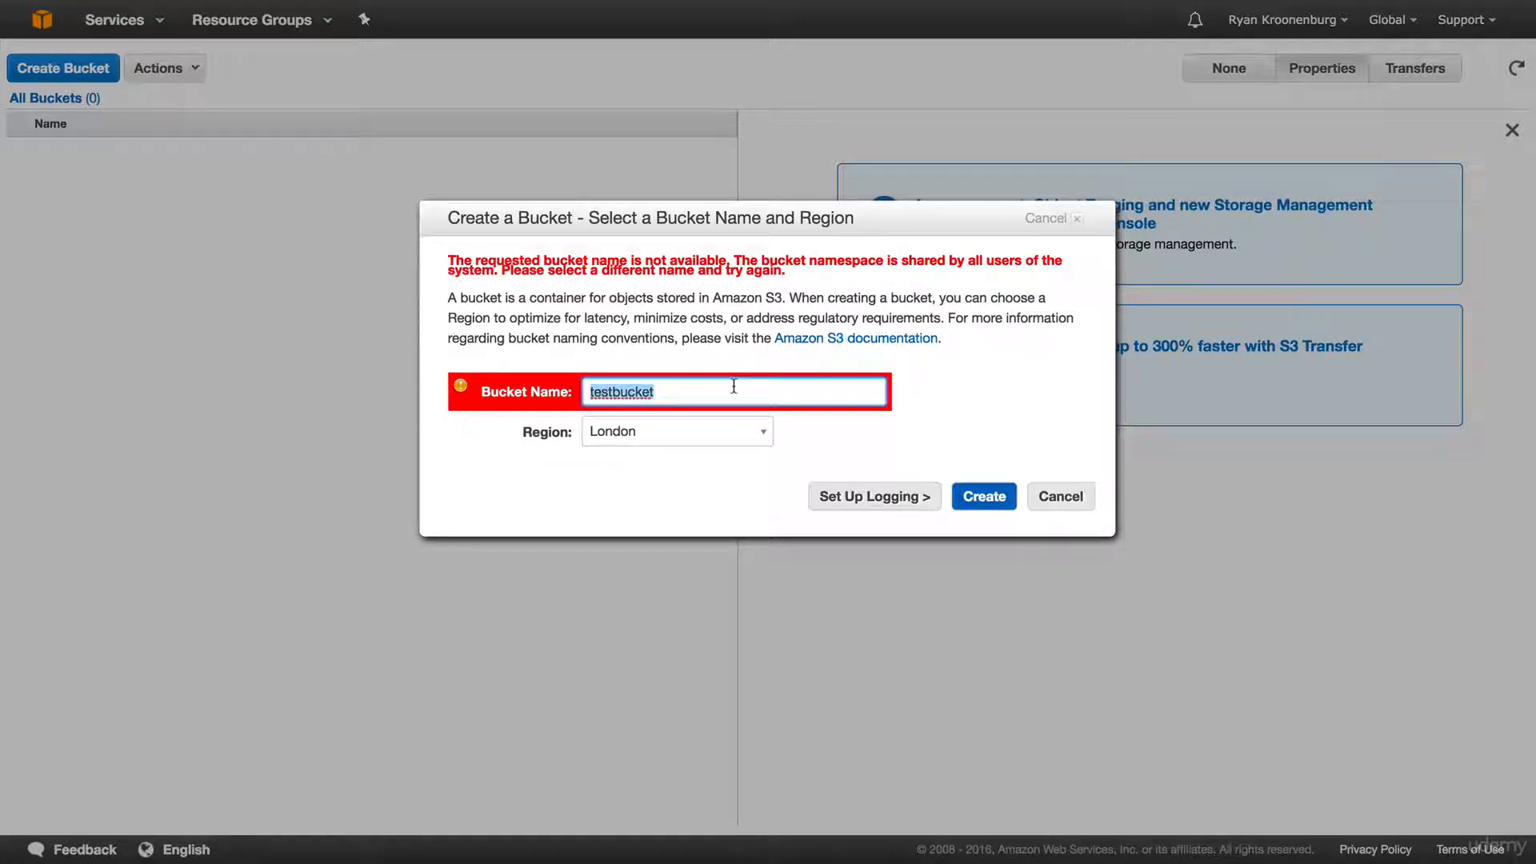
text(ACloudGuru)
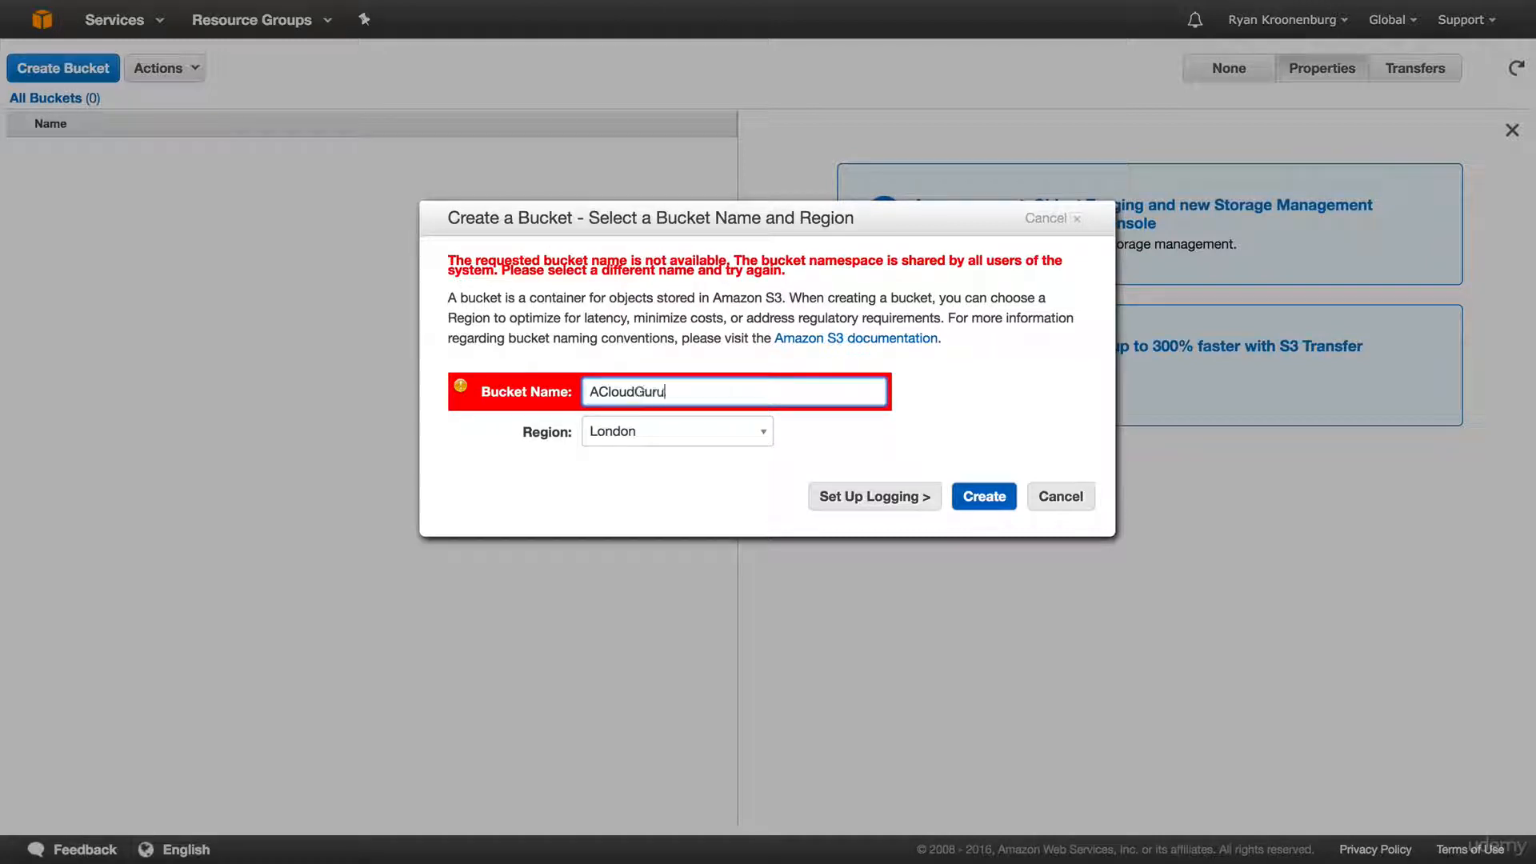
text(45345345klsjdflksj)
click(715, 435)
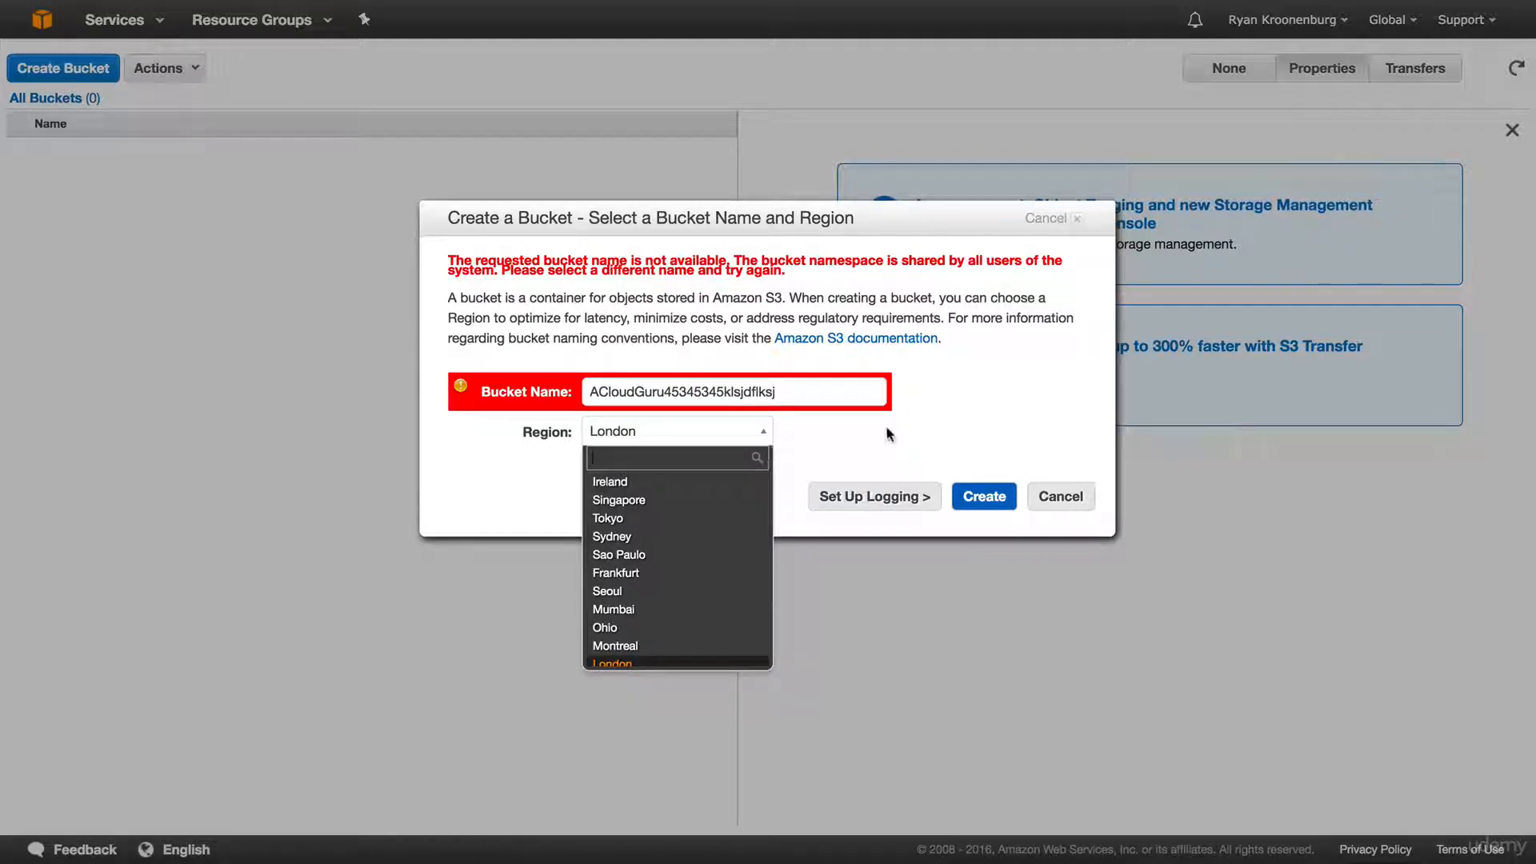
click(840, 463)
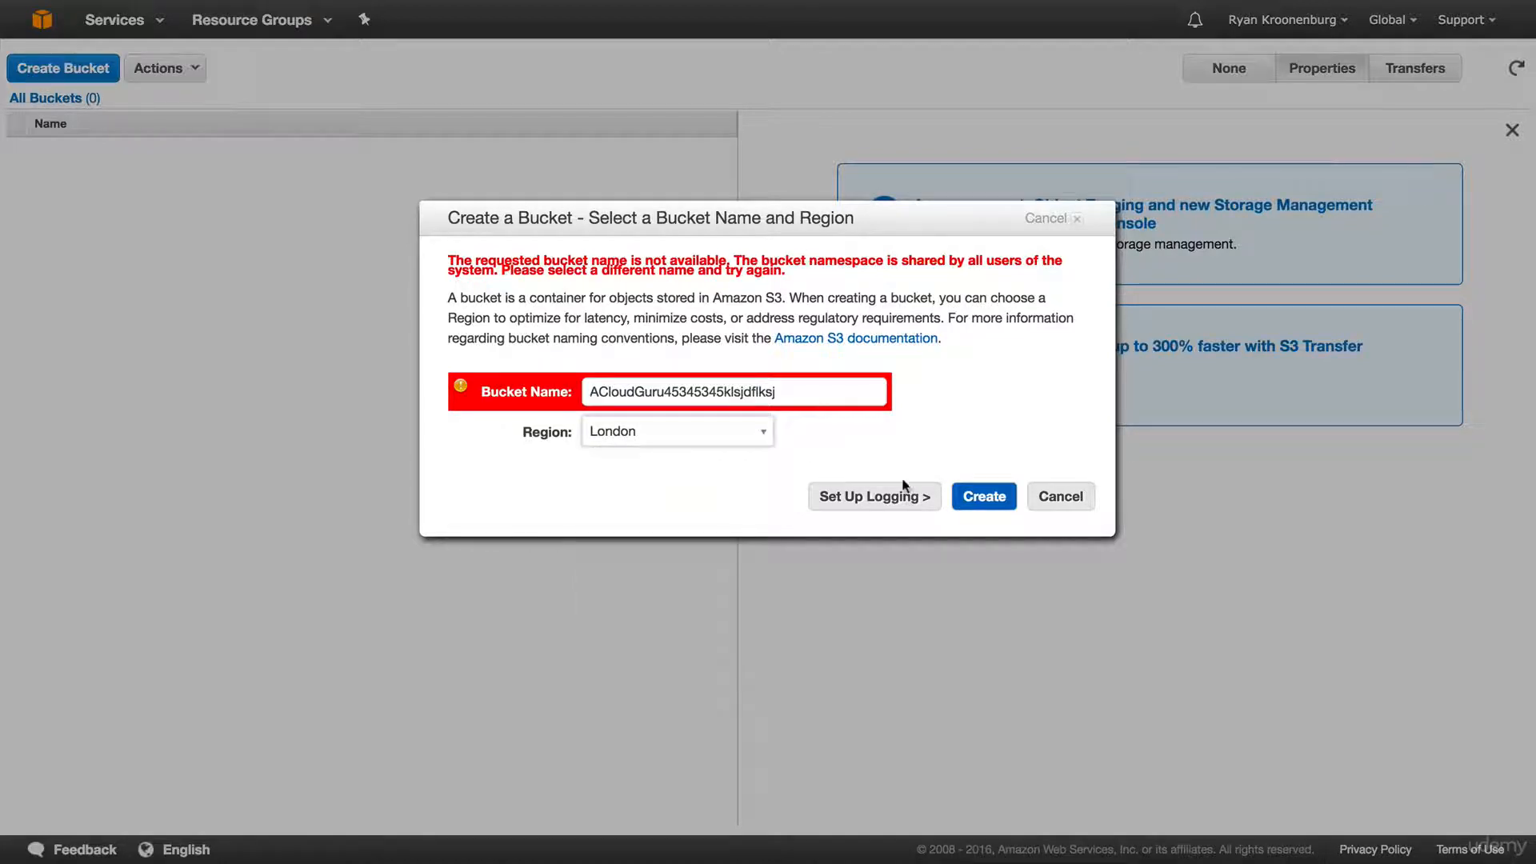
click(973, 506)
click(974, 506)
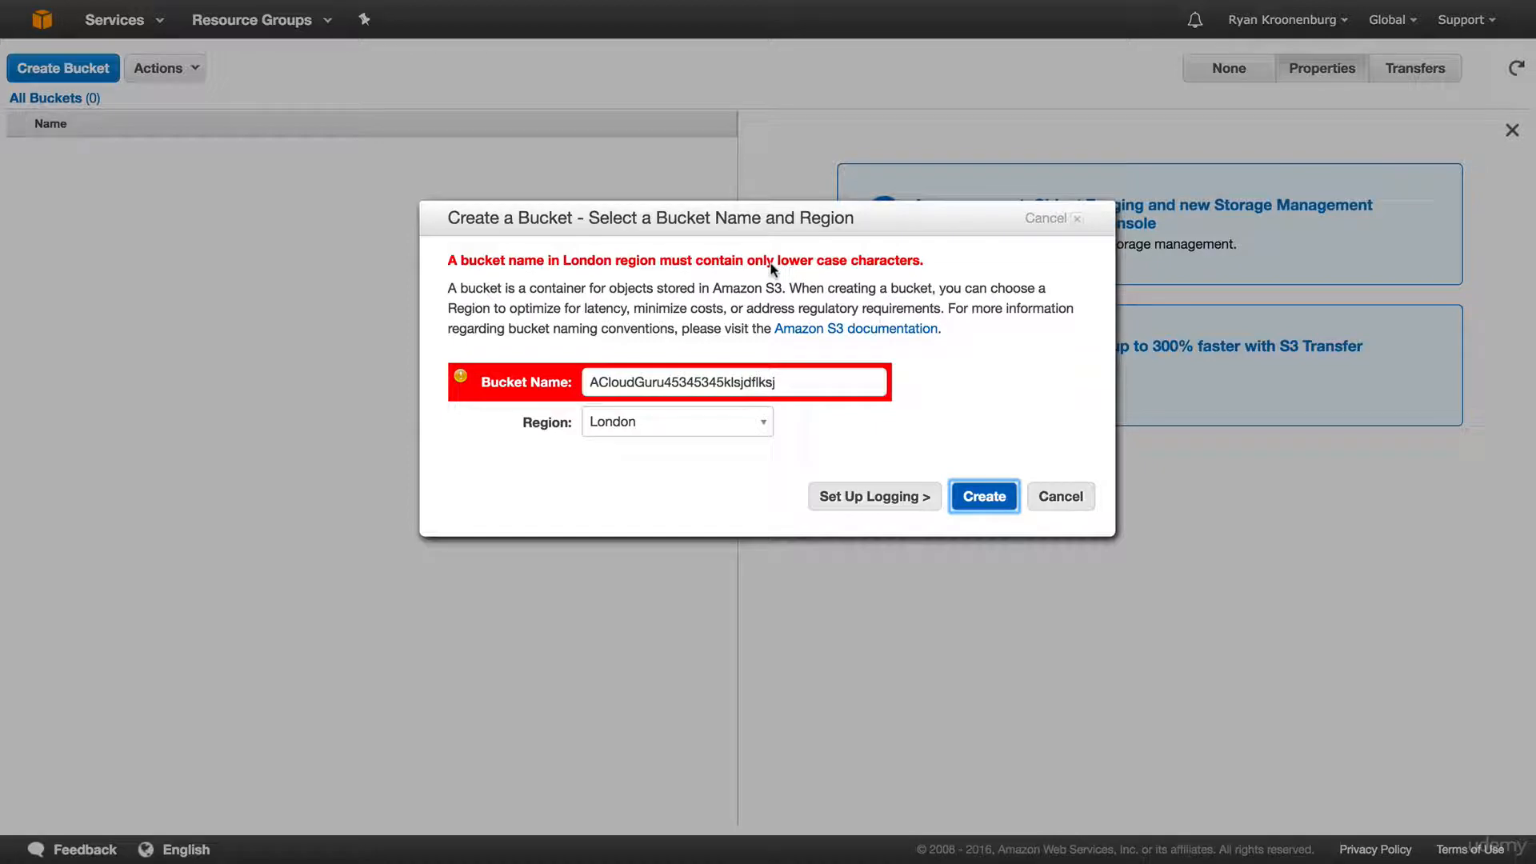
Retry creating the bucket with US Standard as the region.
click(731, 424)
scroll(704, 520, up, 3)
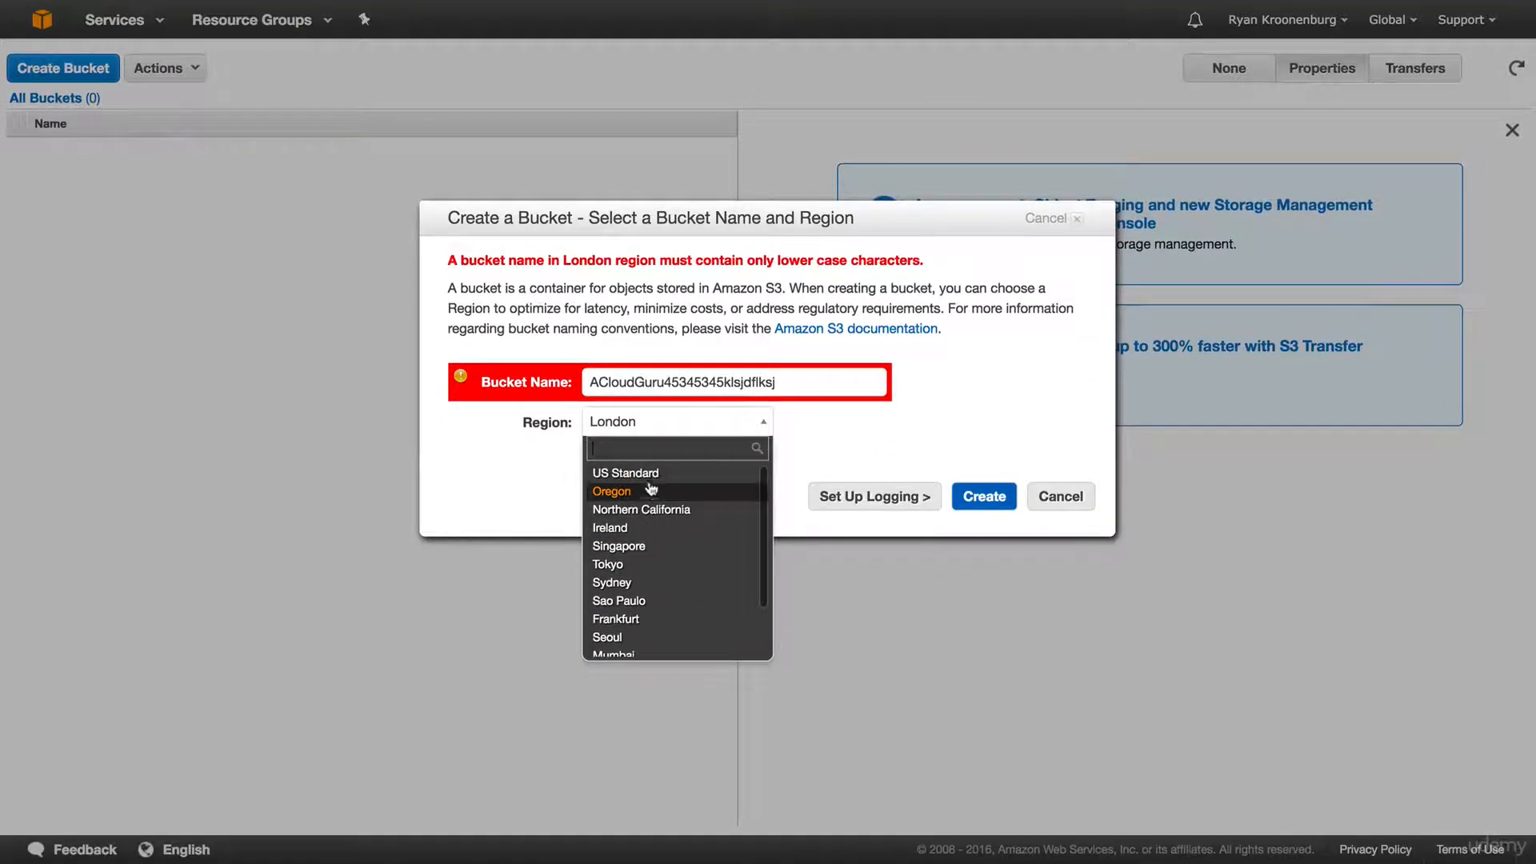
click(649, 476)
click(984, 497)
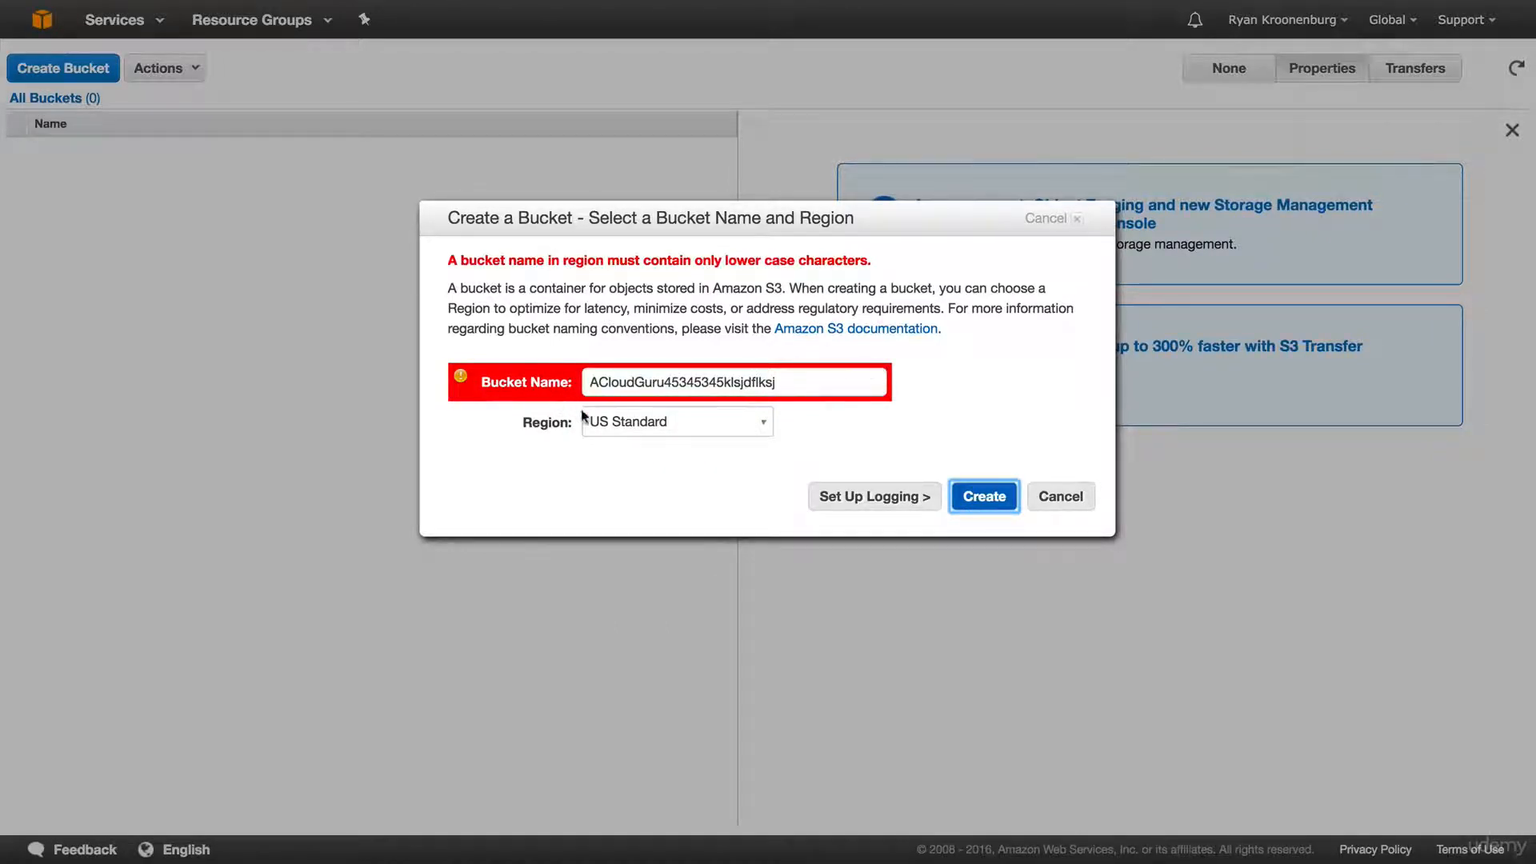
Set the region back to London and replace the bucket name with acloudguru2017-sa.
click(622, 423)
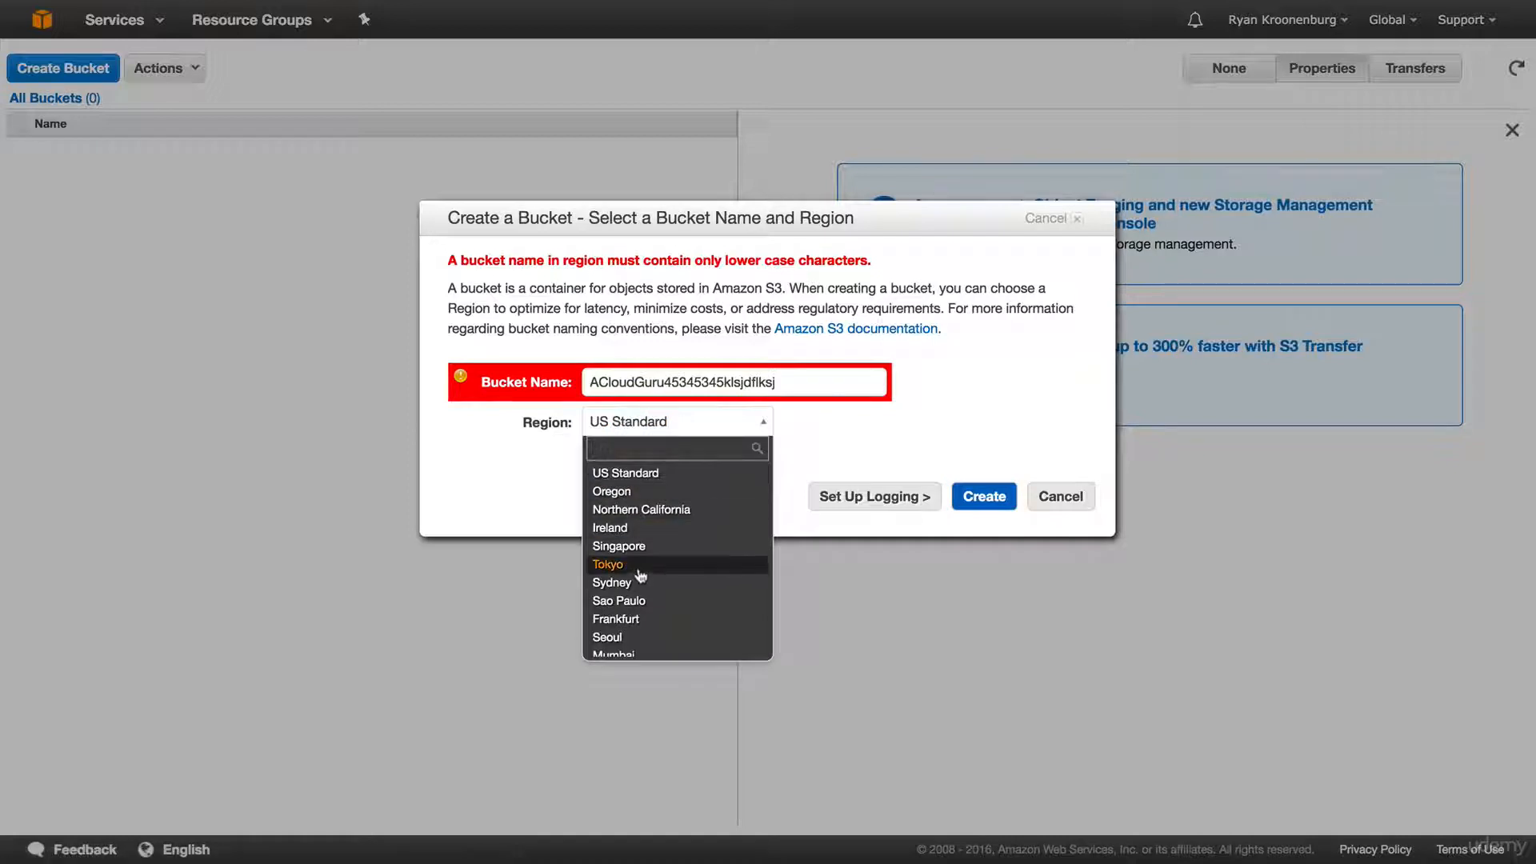
scroll(642, 544, down, 3)
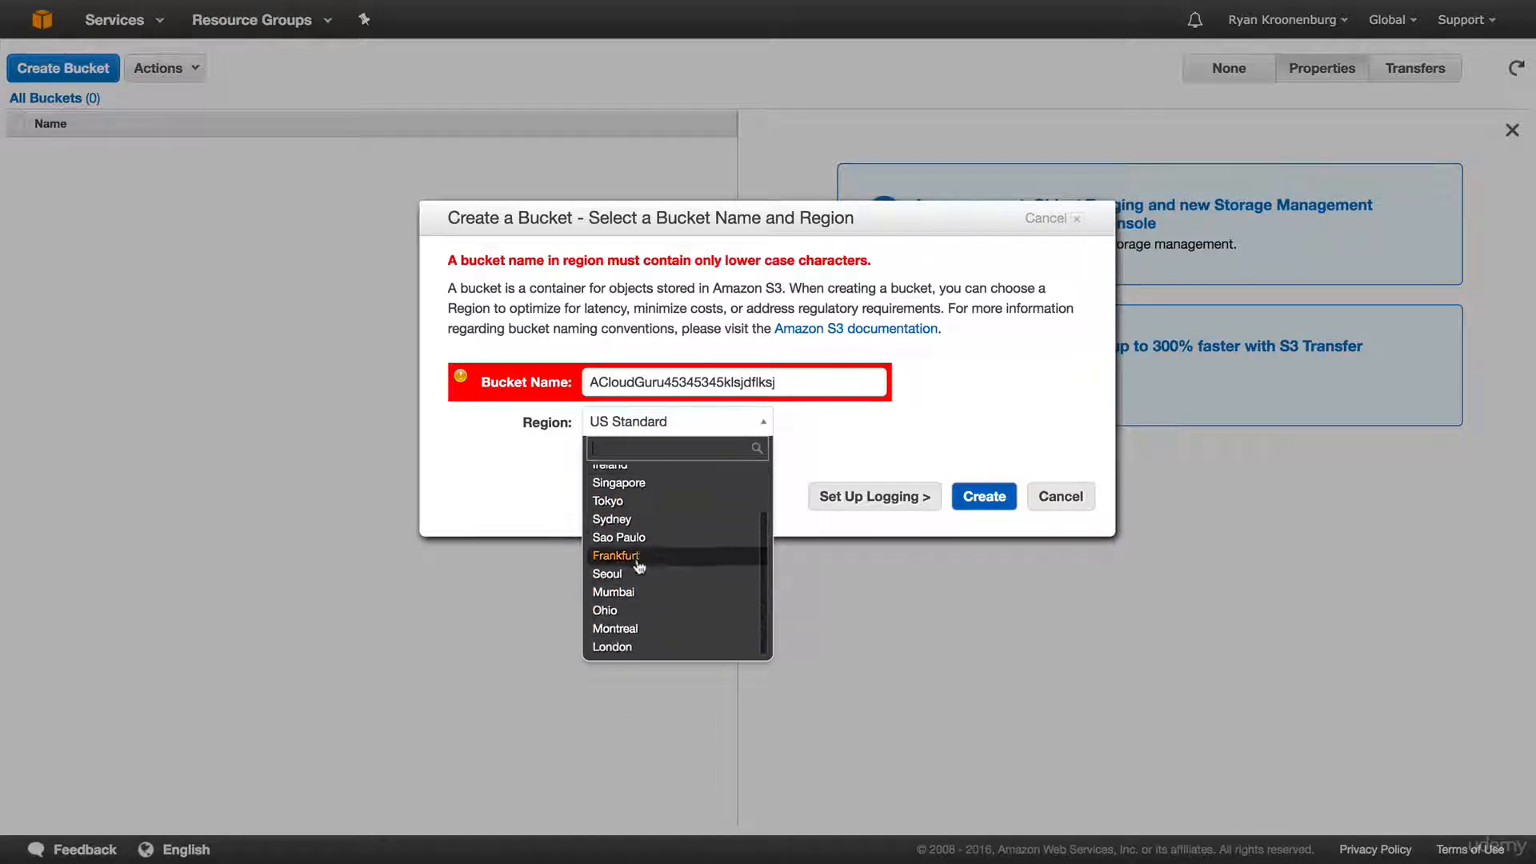
click(623, 650)
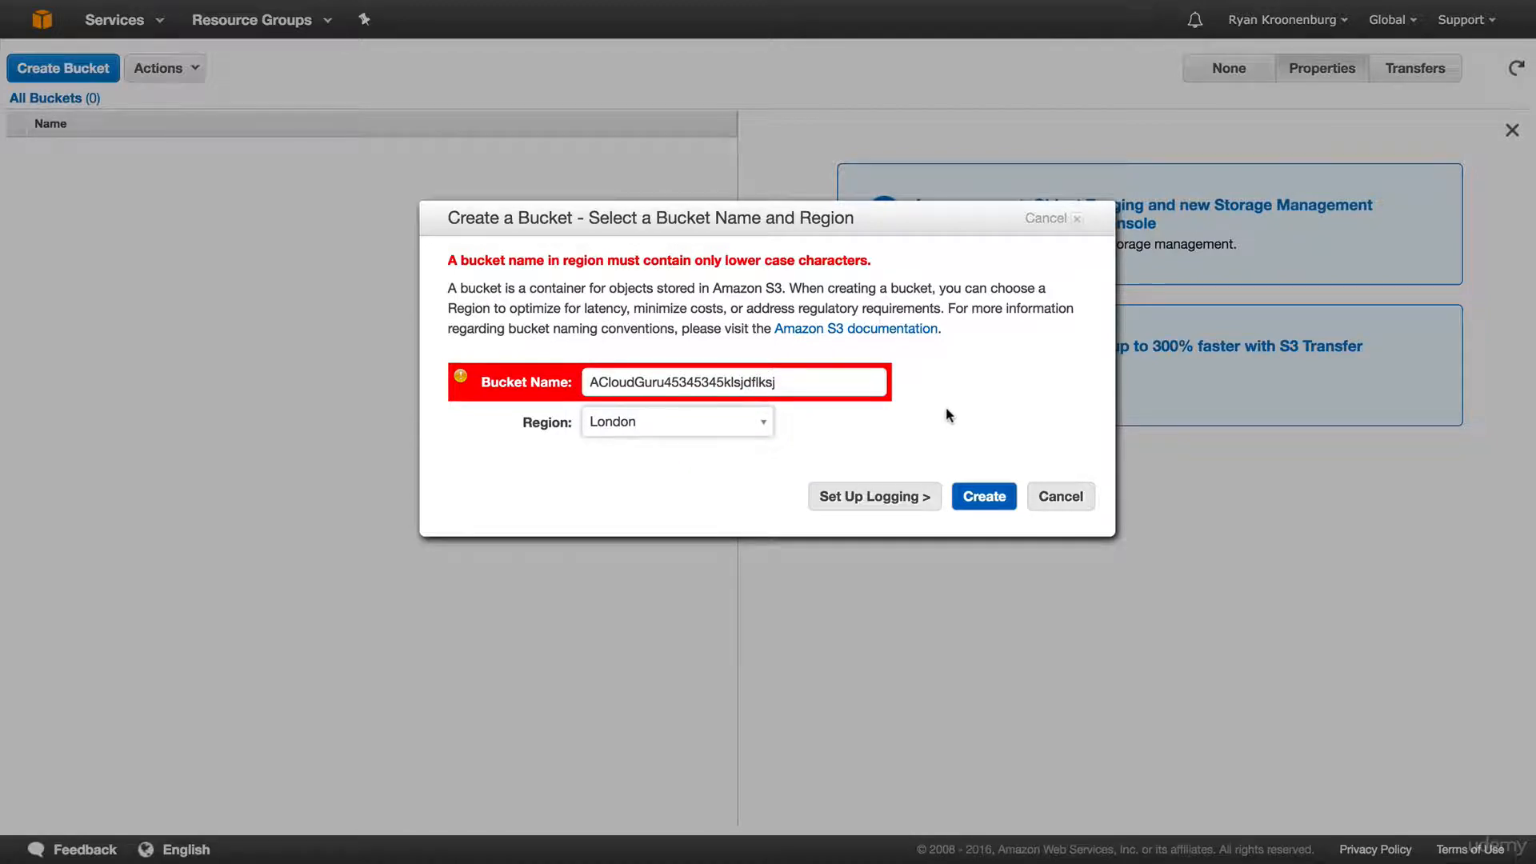
double_click(792, 380)
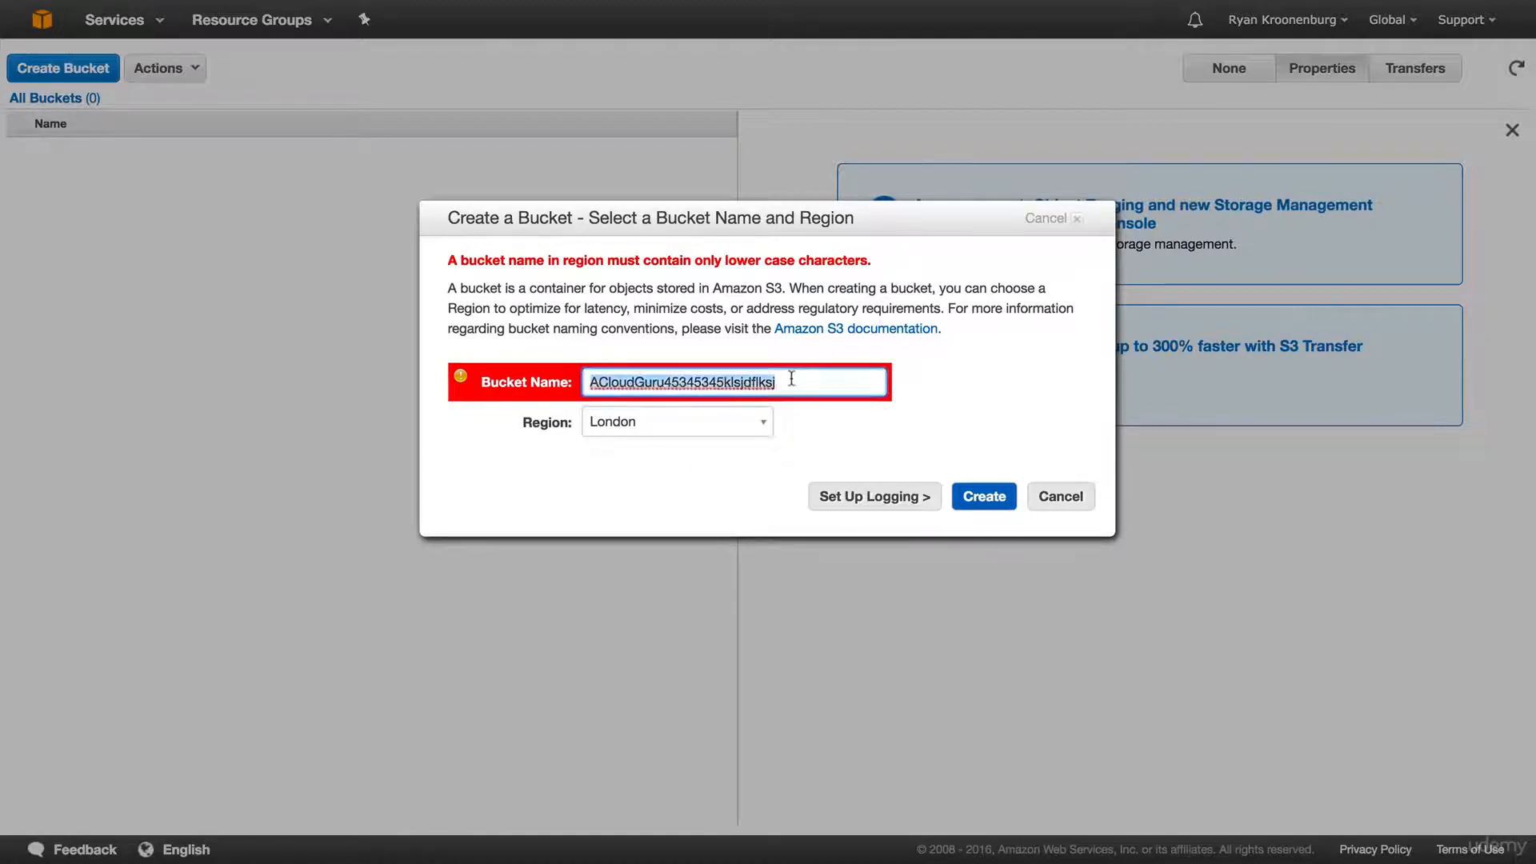
text(a)
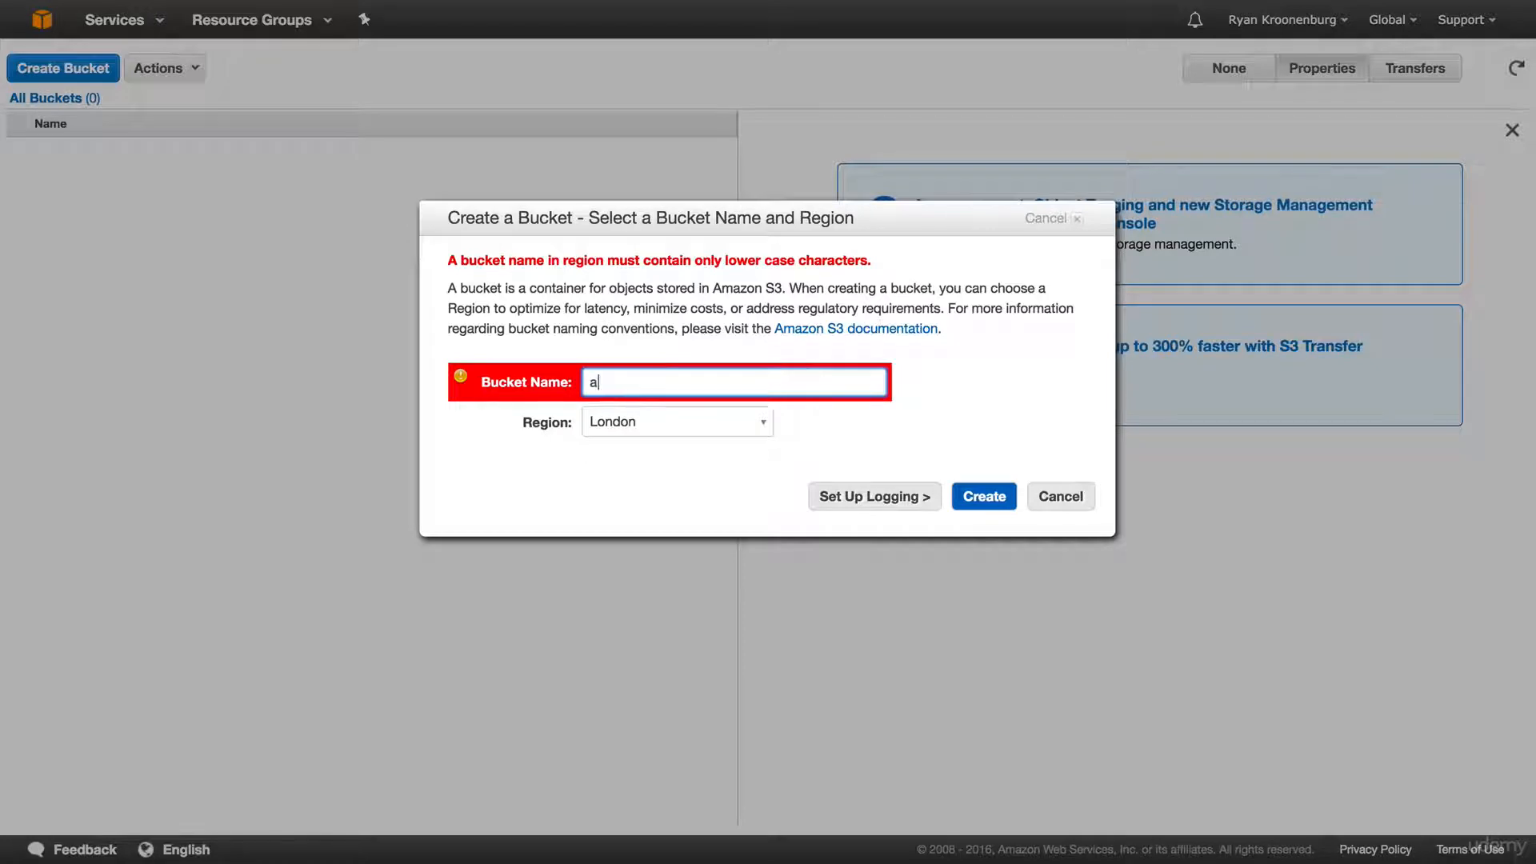
text(cloudguru2017-sa)
Create the acloudguru2017-sa bucket and view its properties and transfers panels.
click(986, 494)
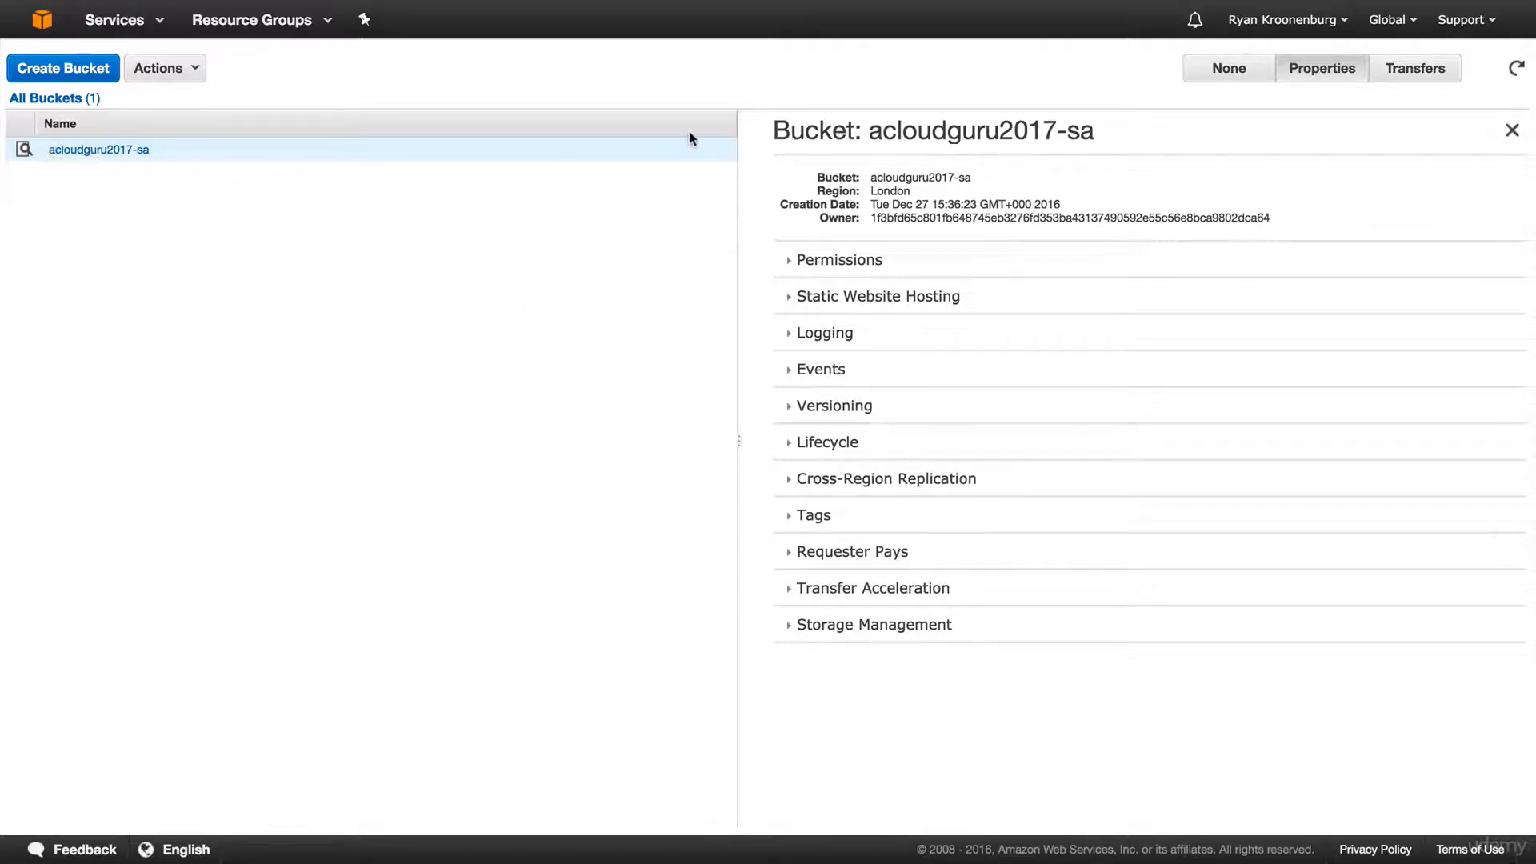
click(1224, 69)
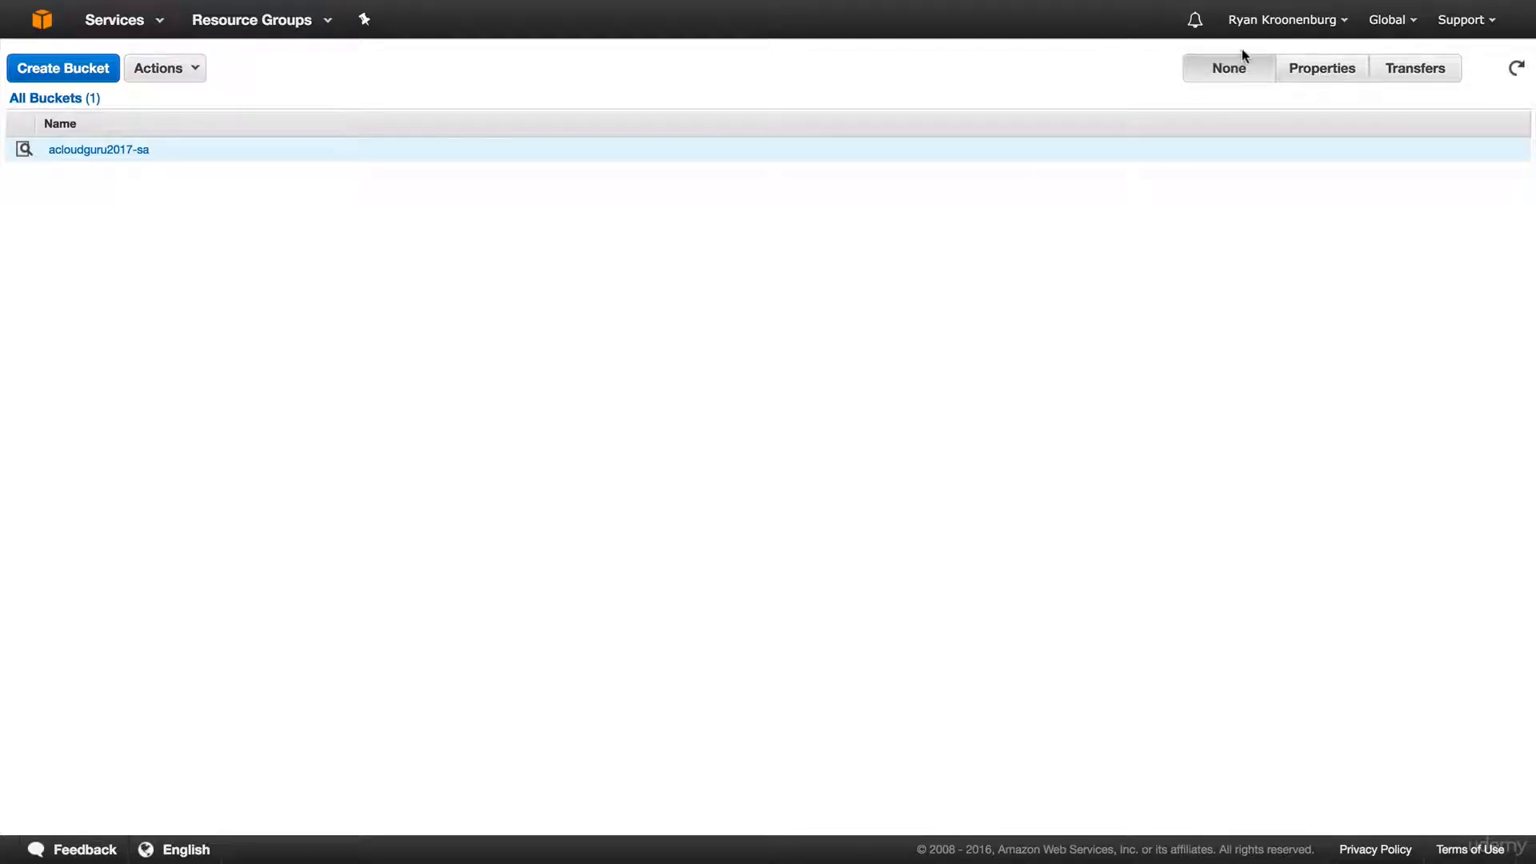
click(1296, 70)
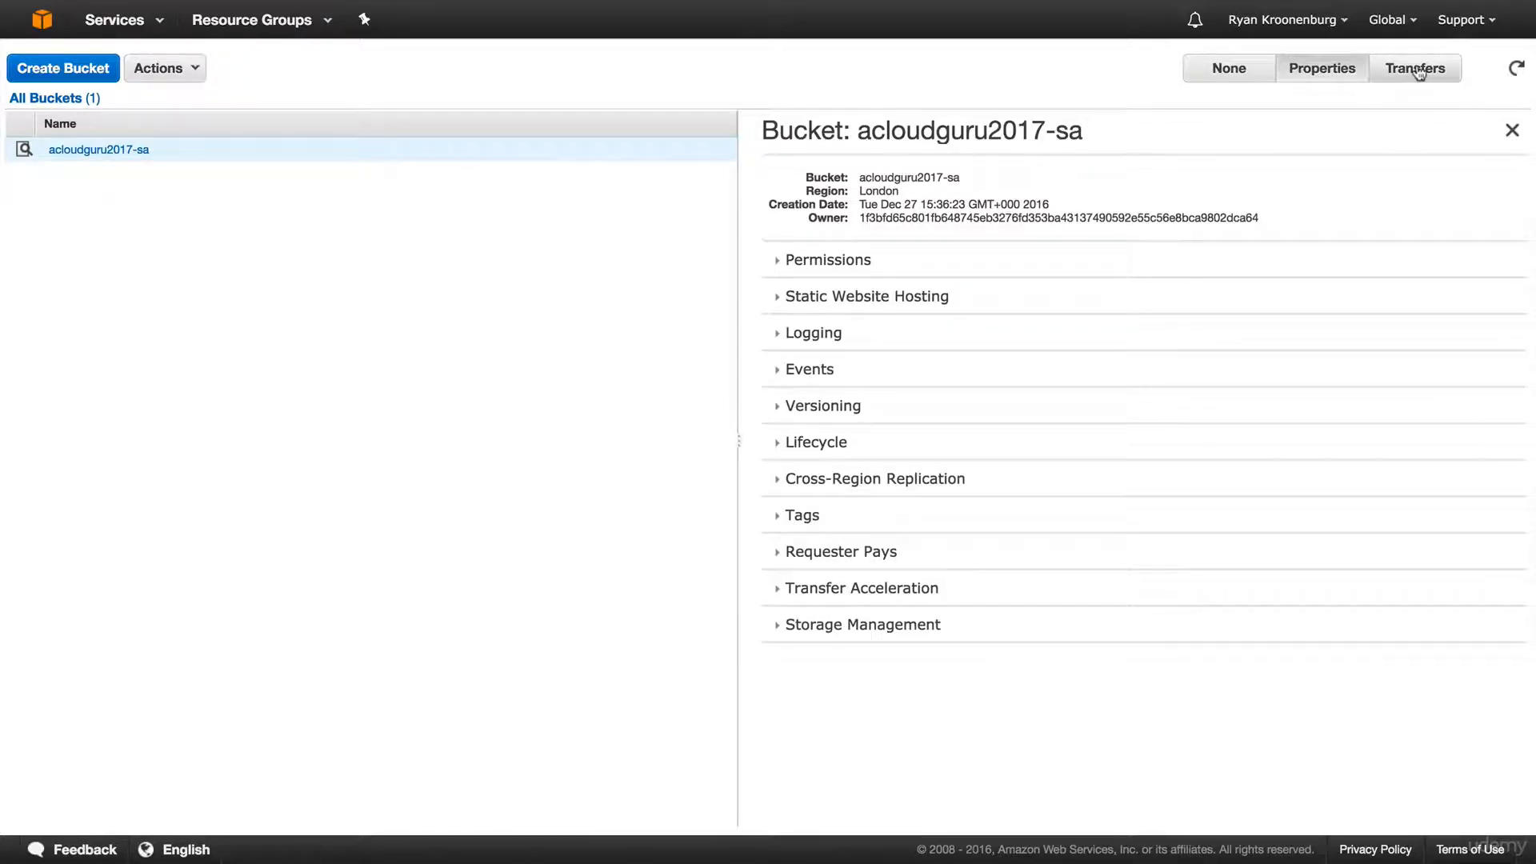
click(1412, 69)
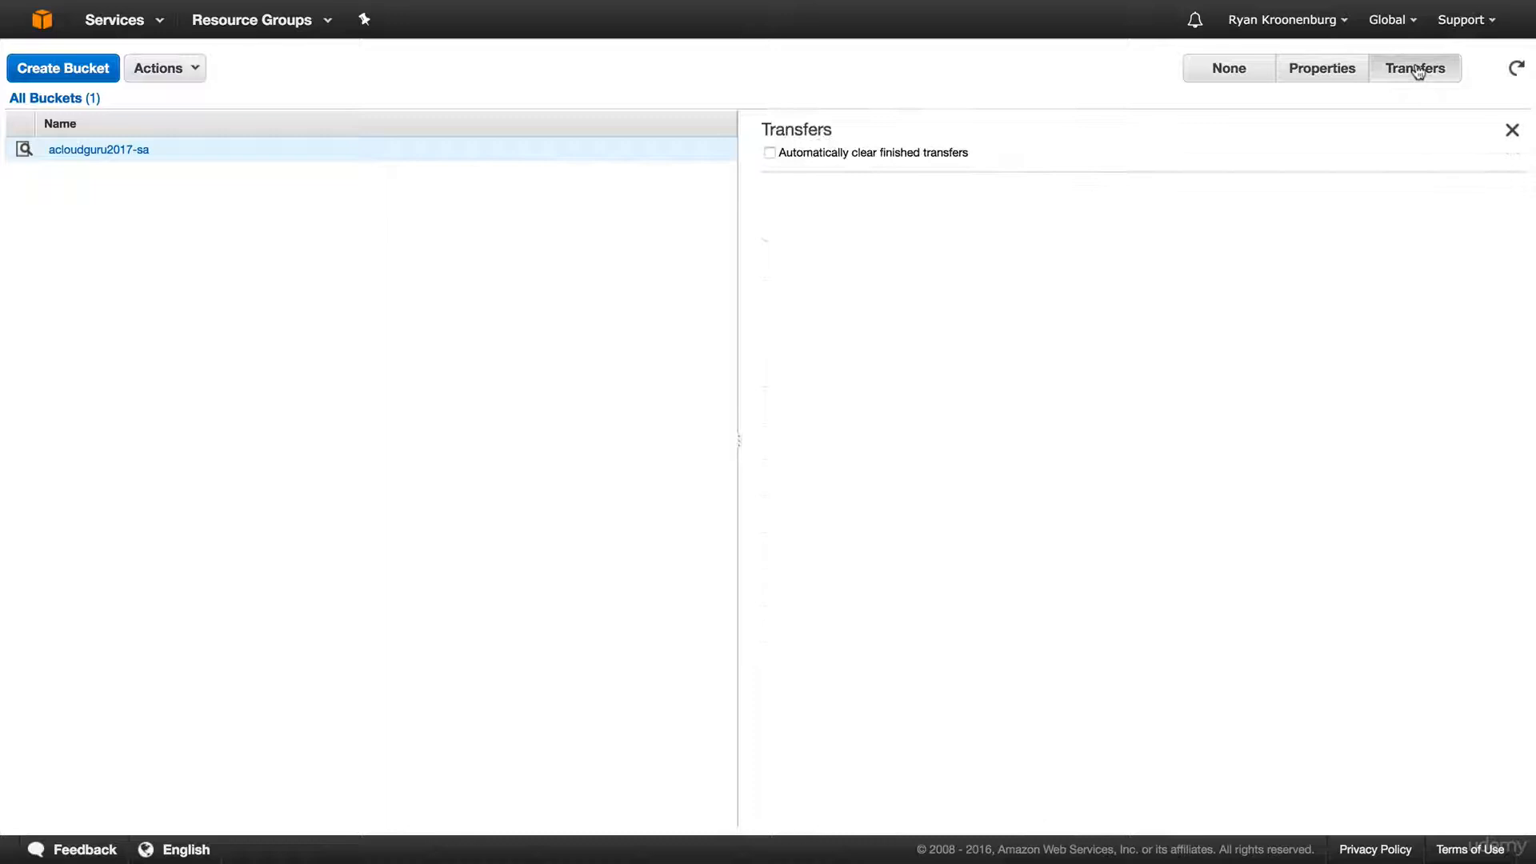
click(1344, 71)
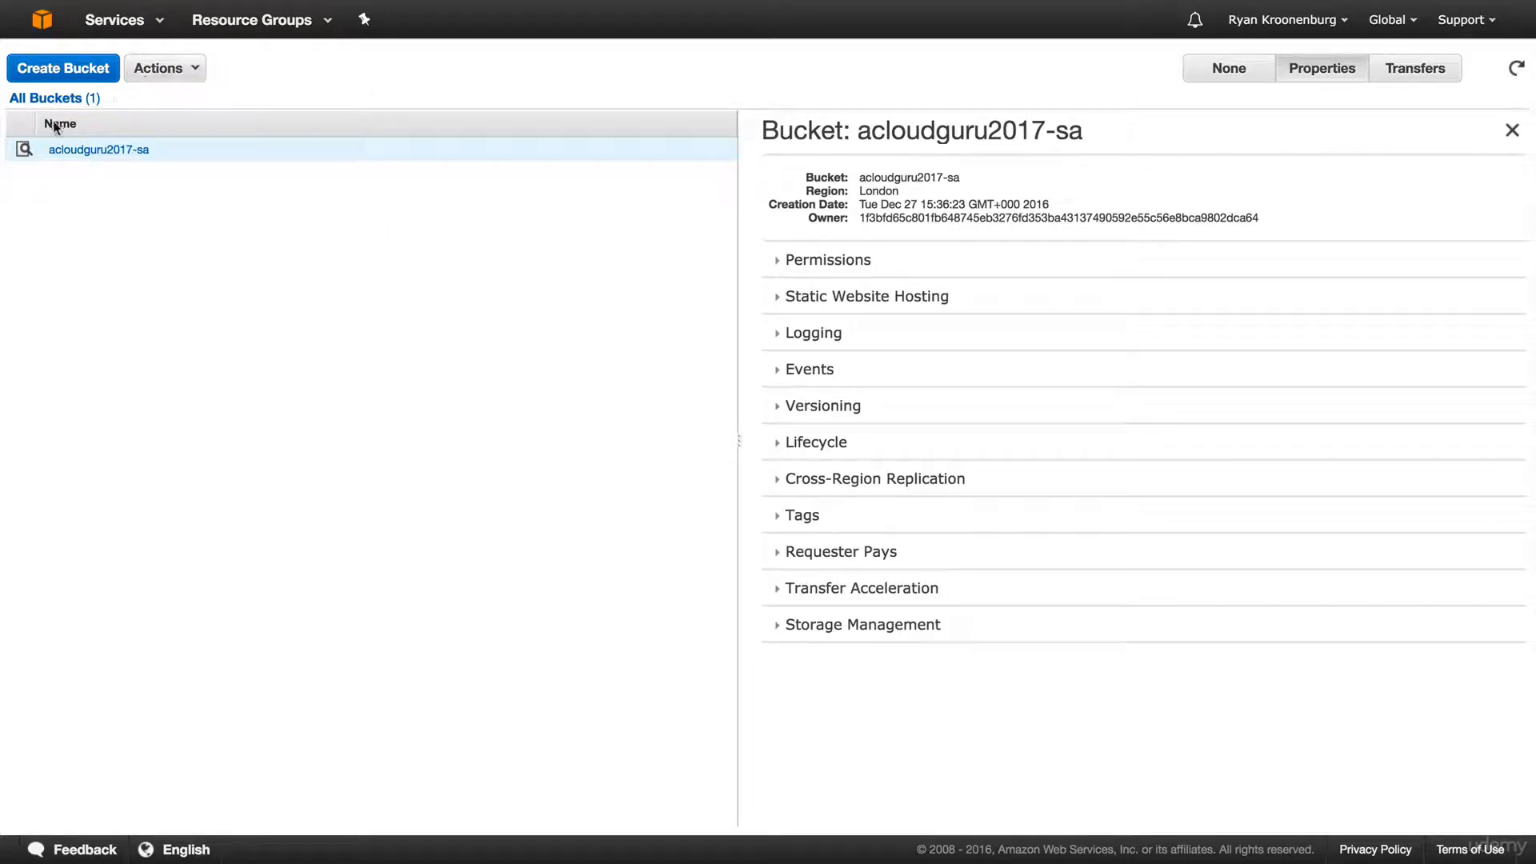
From All Buckets, show acloudguru2017-sa's properties with Storage Management expanded.
click(70, 152)
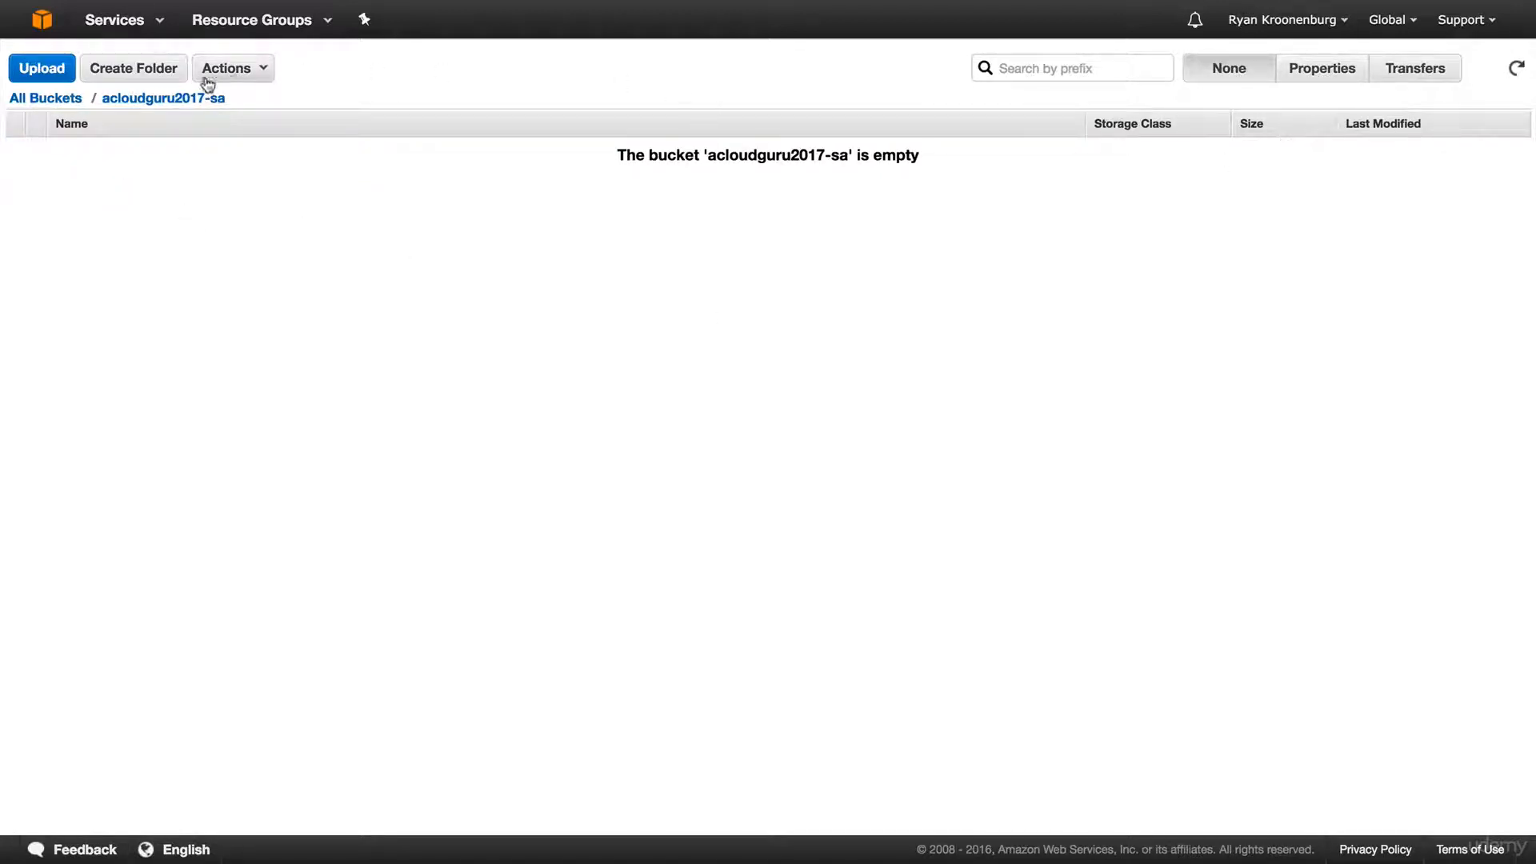
click(58, 99)
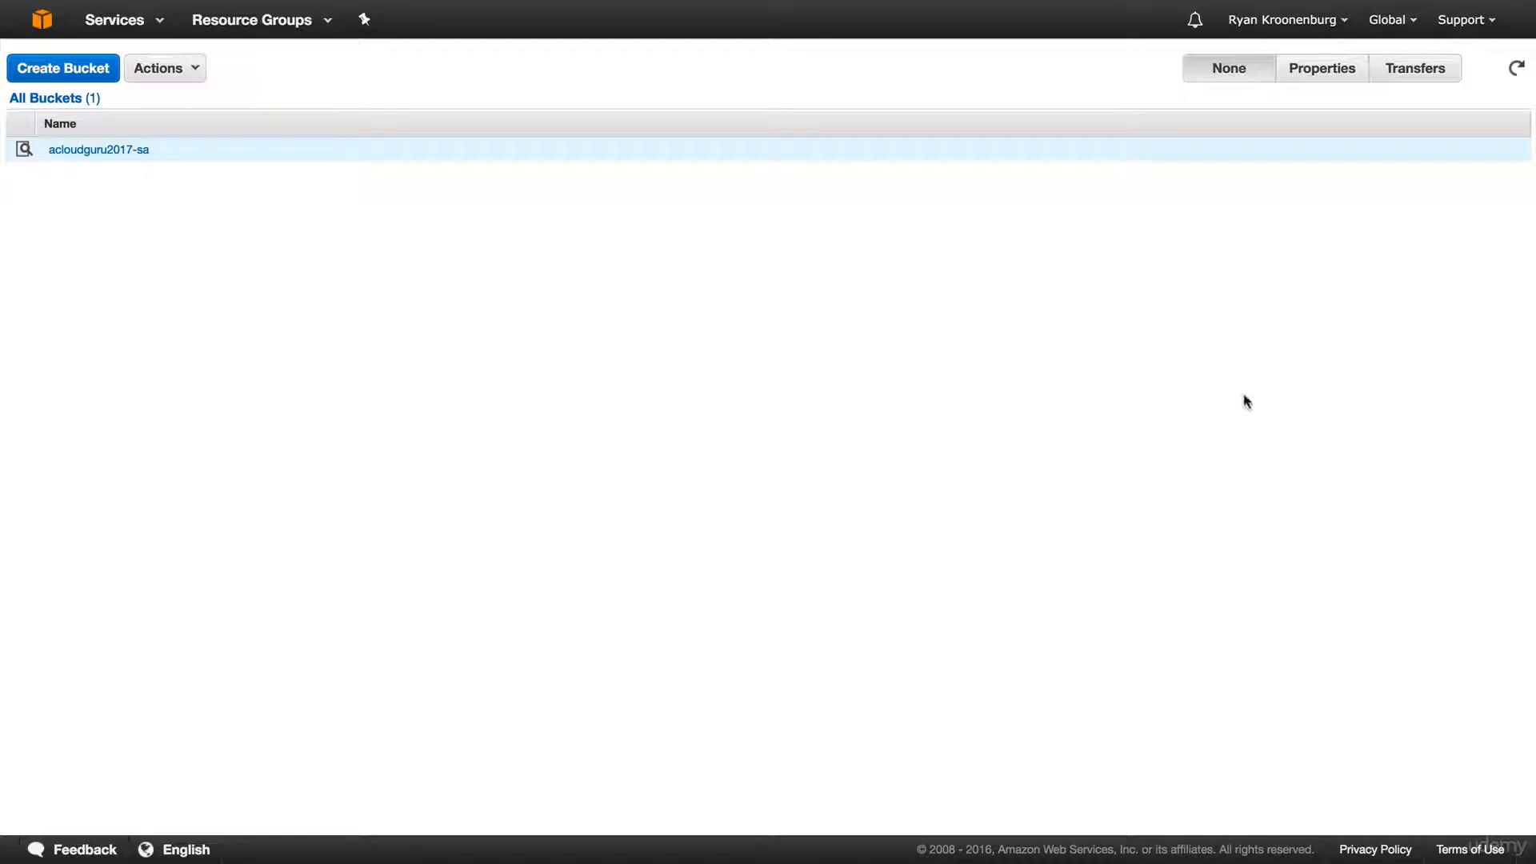
click(1305, 73)
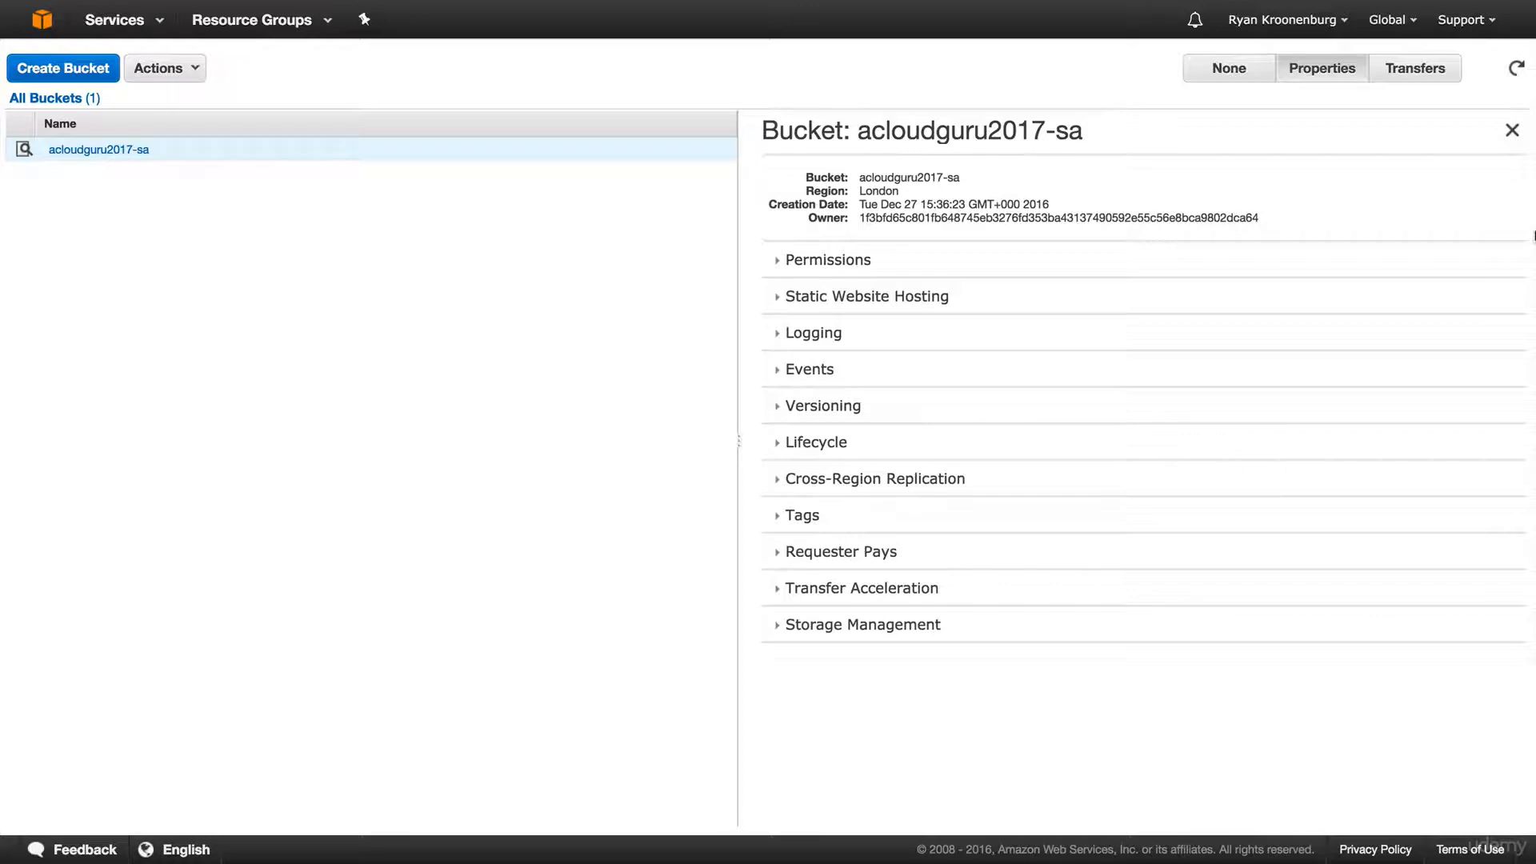
click(821, 624)
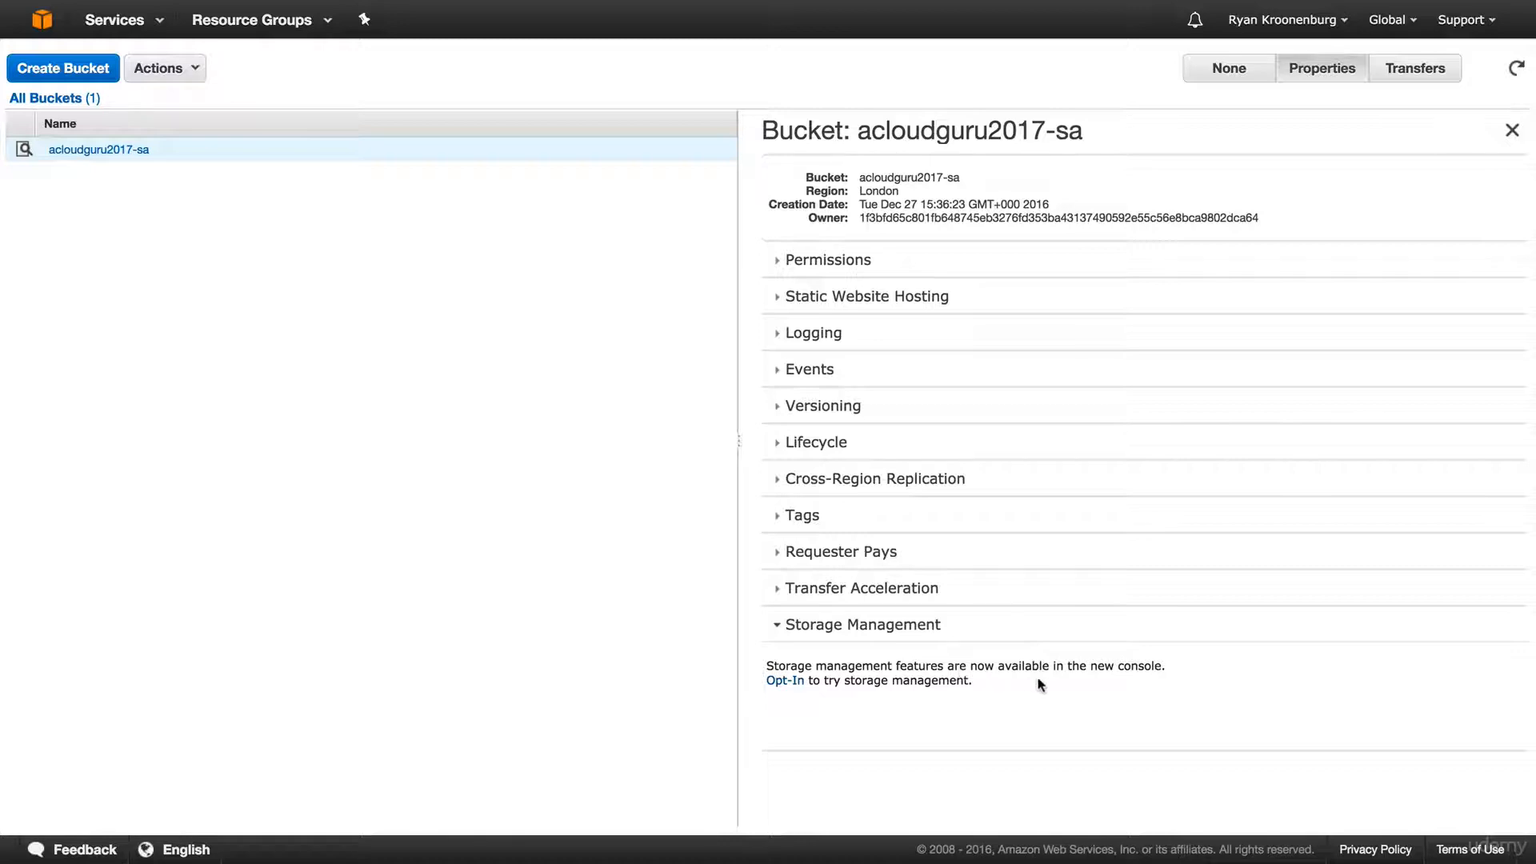
Opt in to the new S3 console to see acloudguru2017-sa listed in EU (London).
click(787, 681)
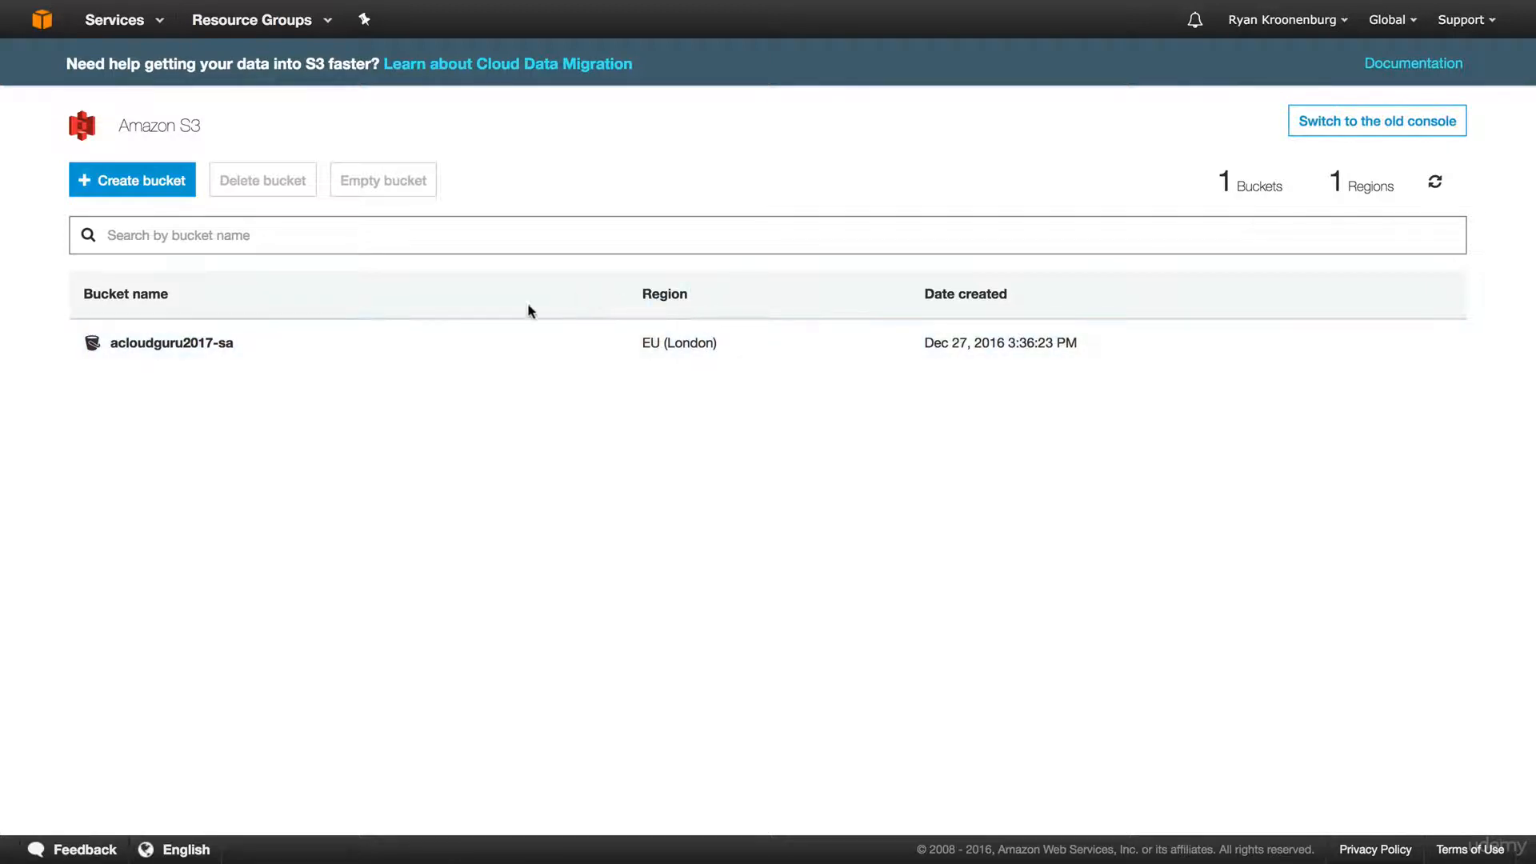
Open acloudguru2017-sa's Properties page showing Versioning, Static website hosting and Logging.
click(472, 365)
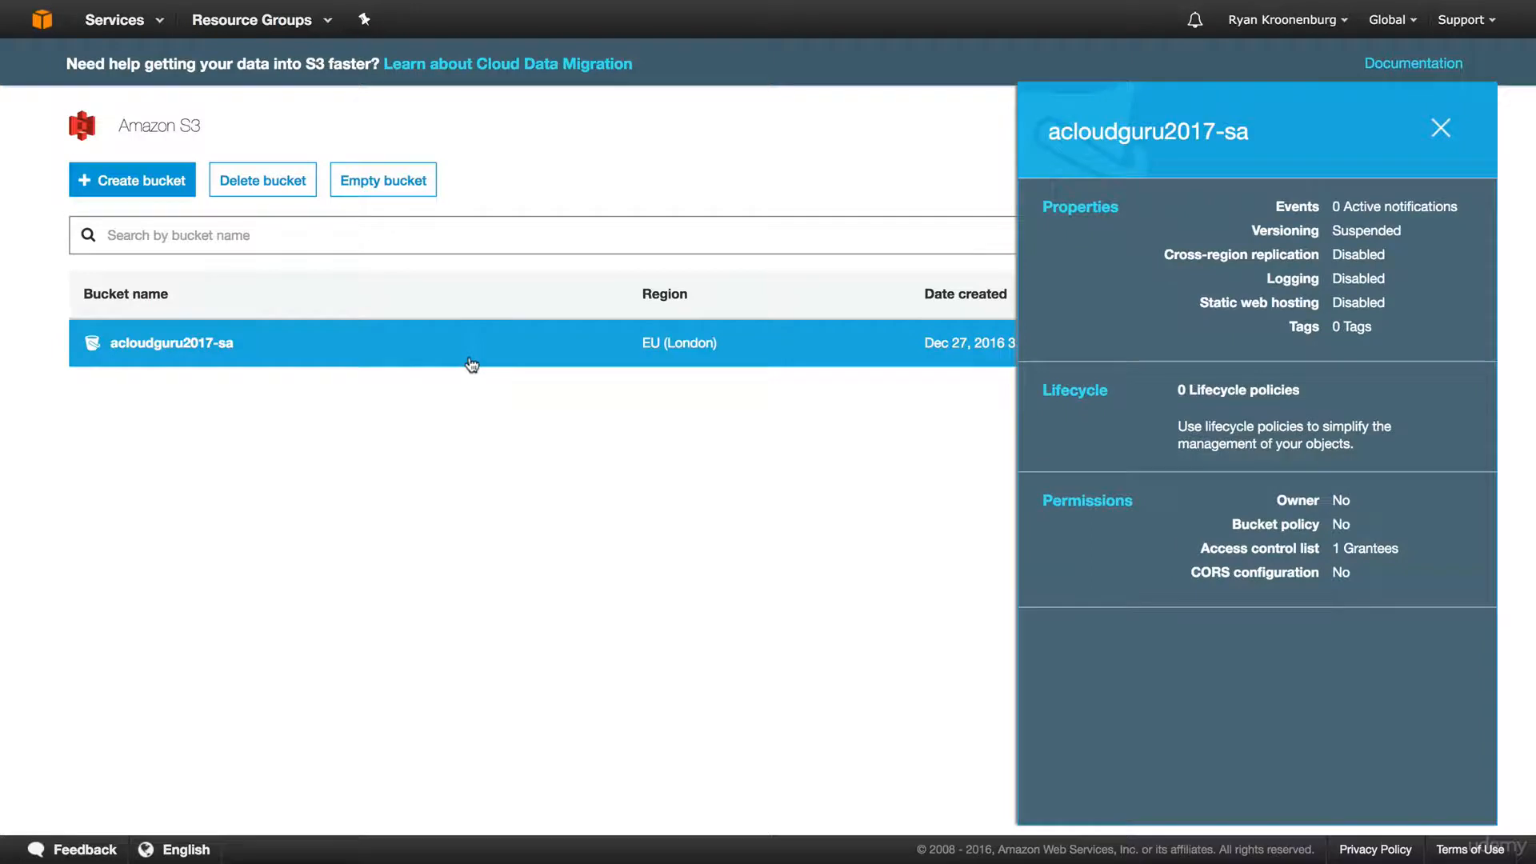
click(487, 343)
click(486, 344)
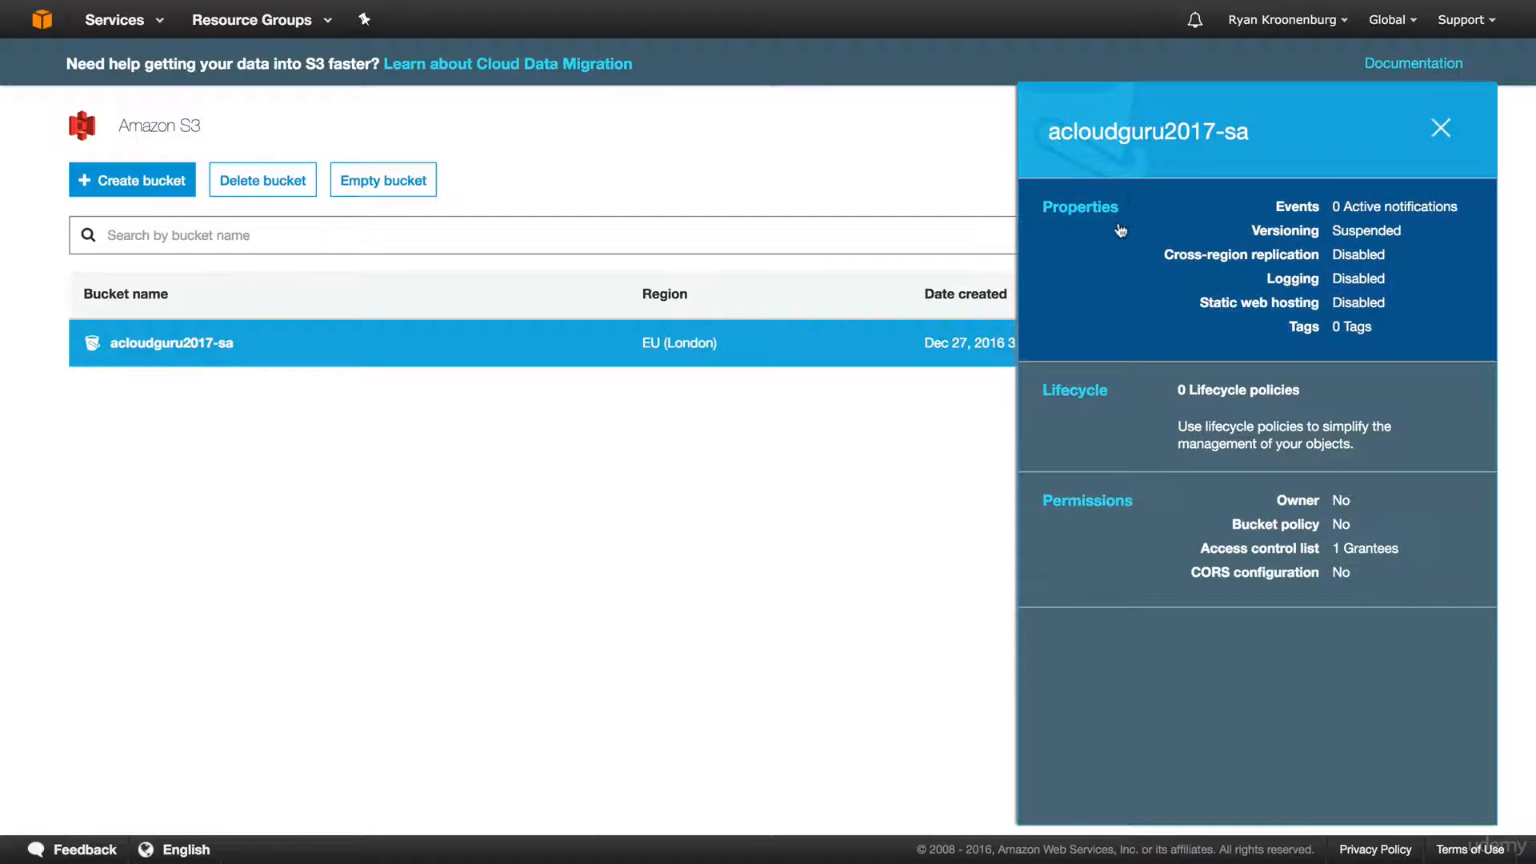
click(1120, 231)
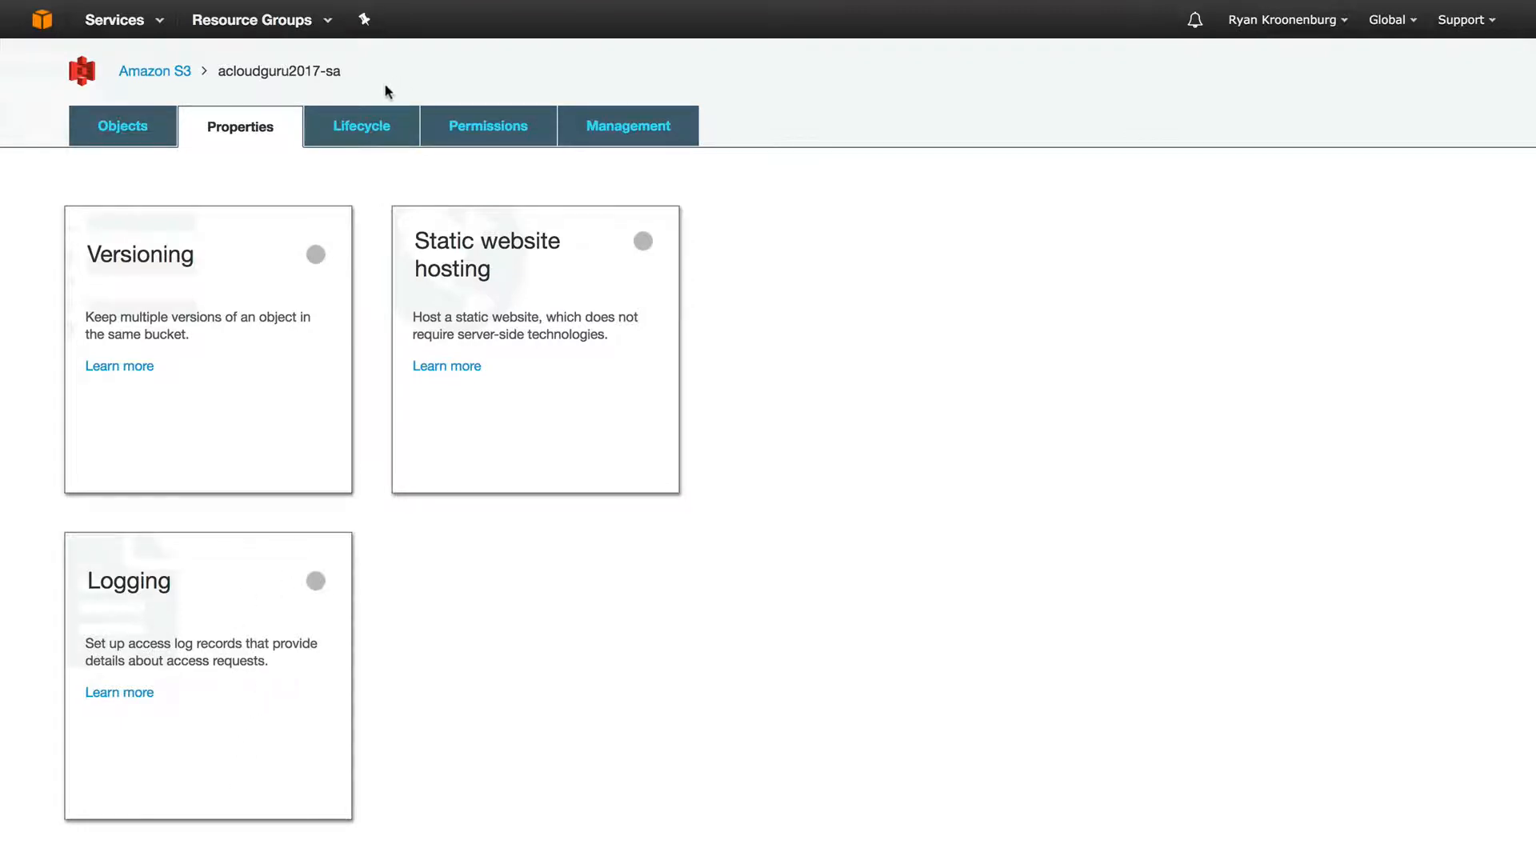
Look over the bucket's advanced property cards, then view its empty Lifecycle rules.
scroll(369, 213, down, 6)
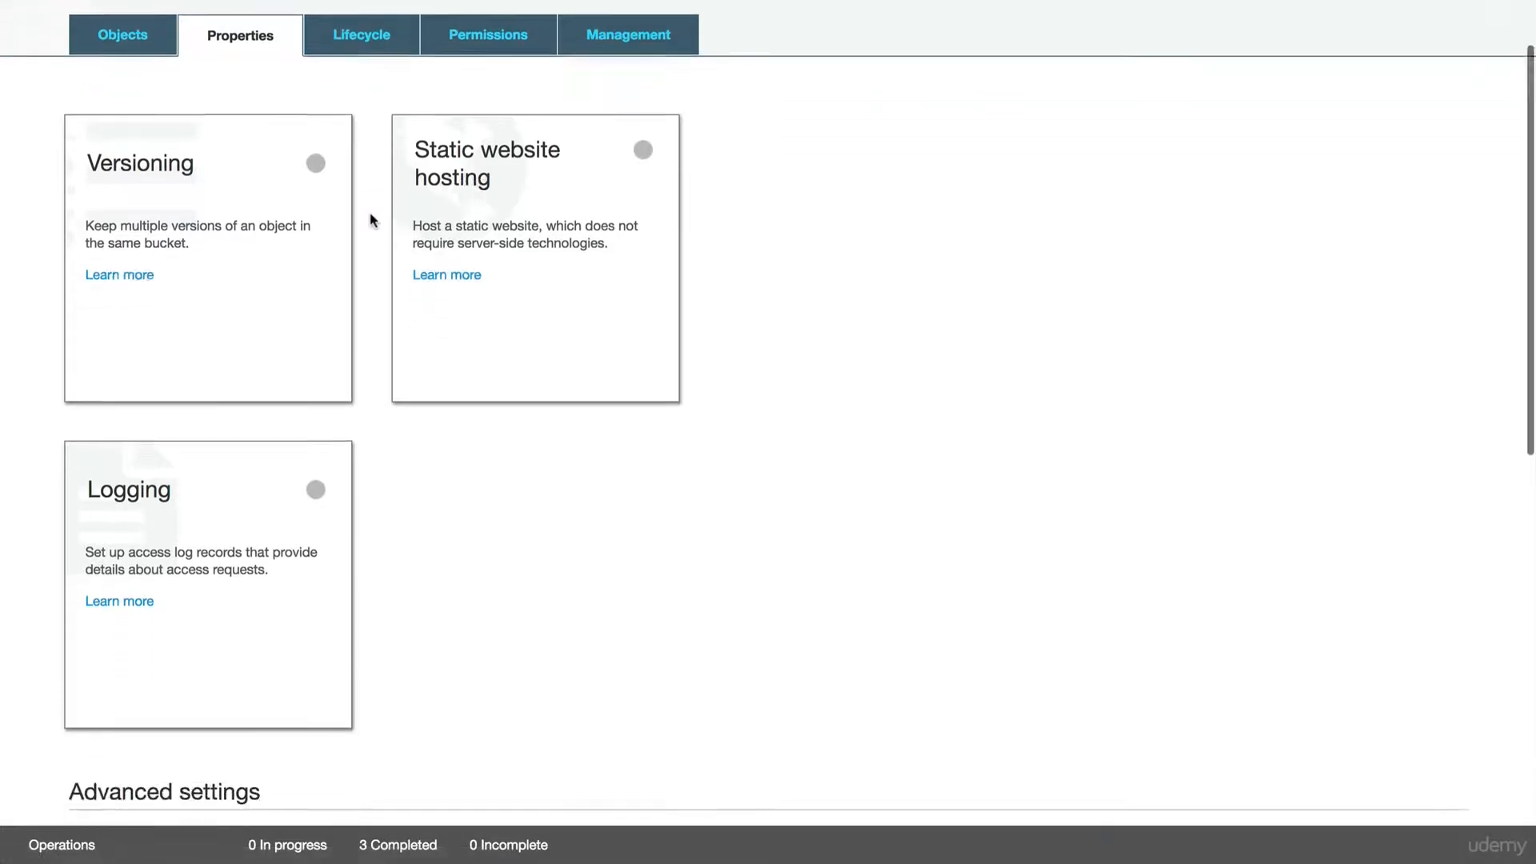
scroll(369, 212, down, 4)
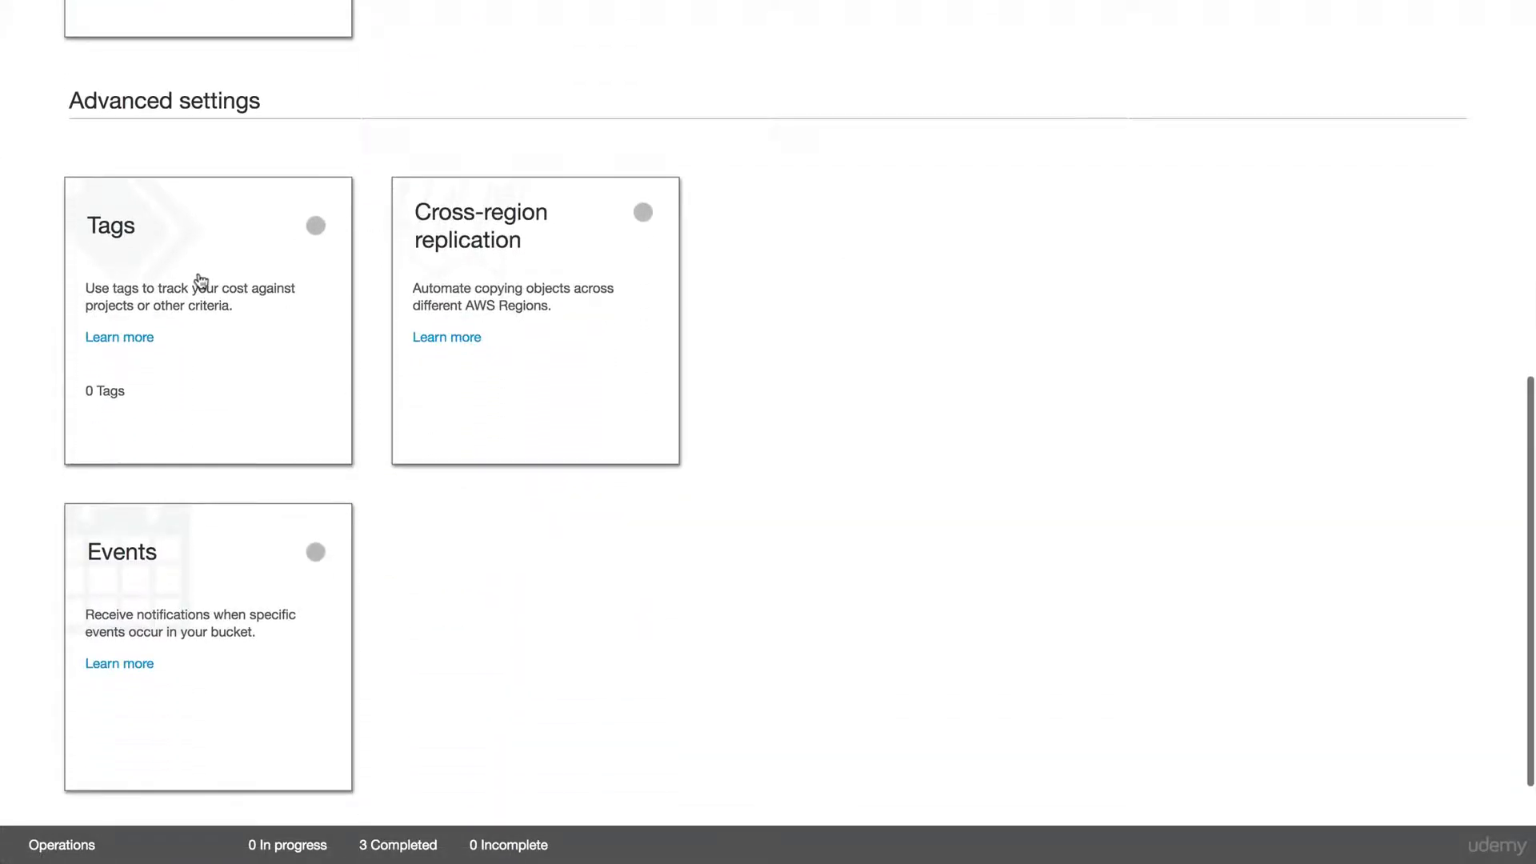
scroll(201, 282, down, 1)
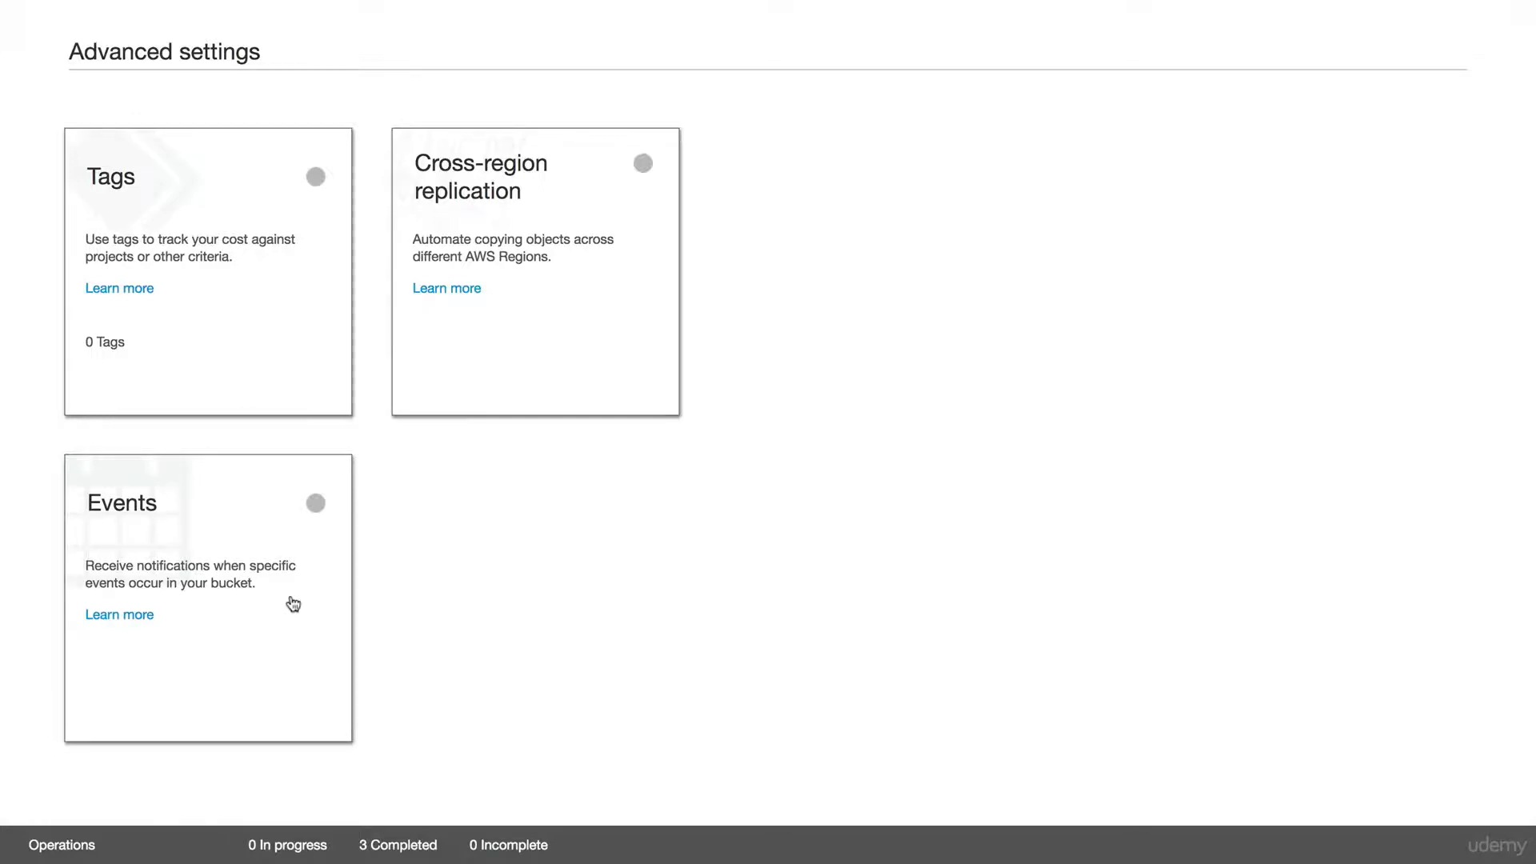
scroll(292, 601, up, 15)
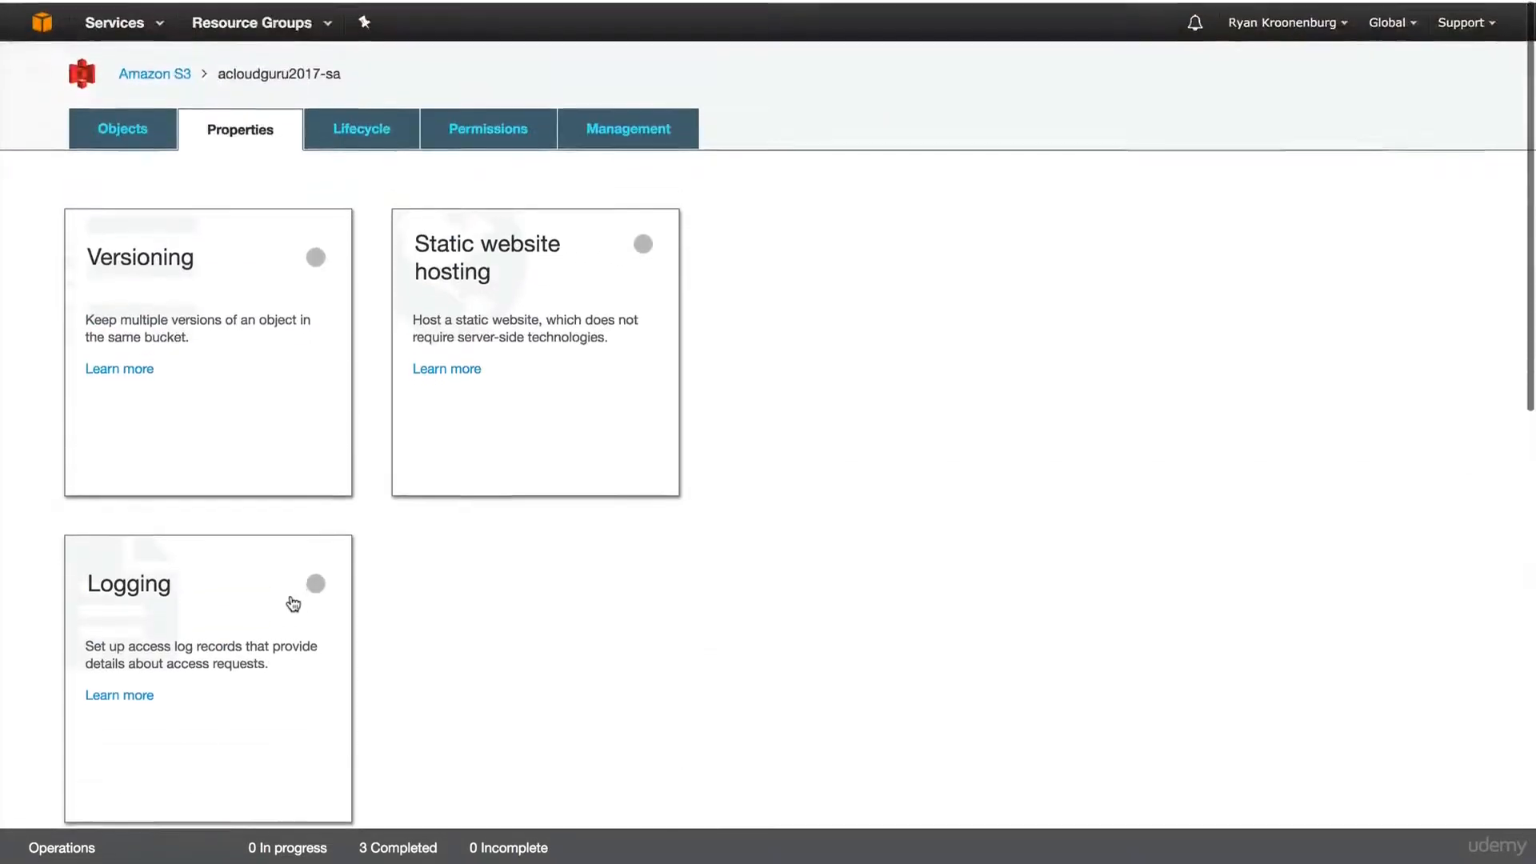
click(363, 128)
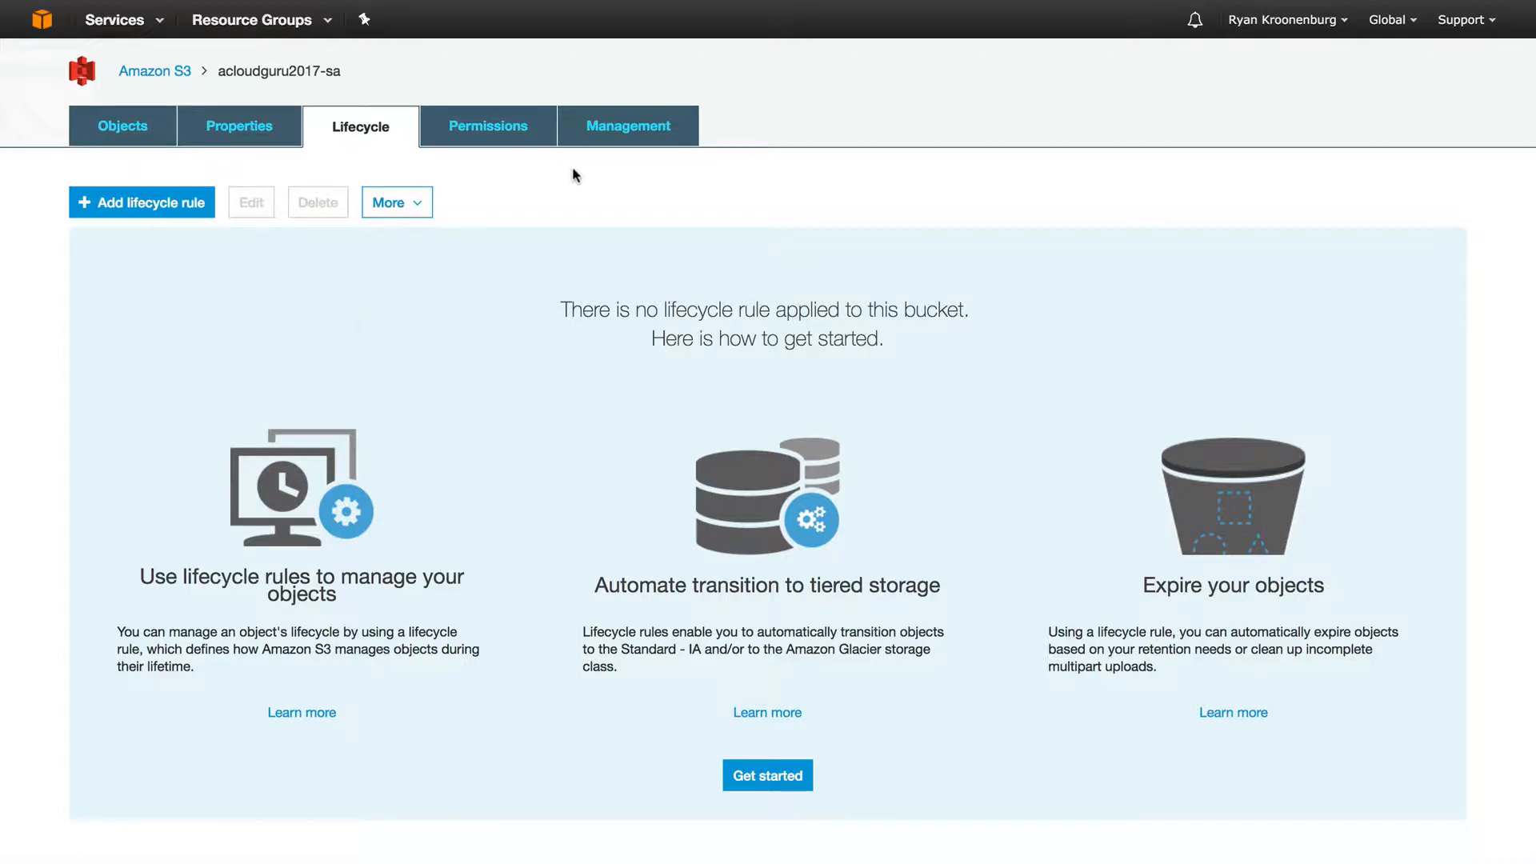
Show the bucket's Permissions page with its single grantee's read and write access.
click(506, 144)
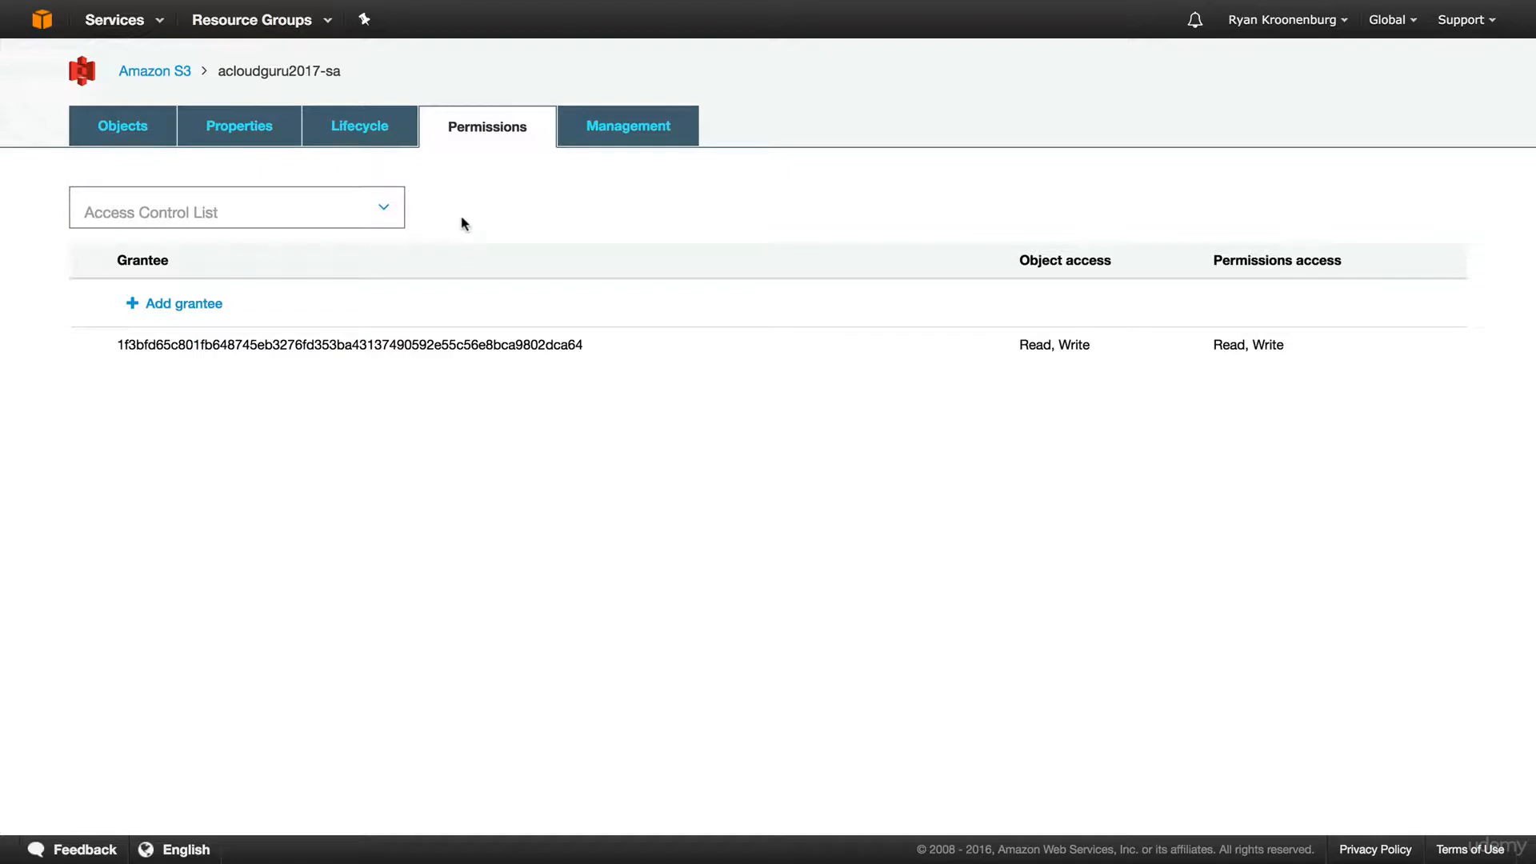
View the bucket's Management analytics, Metrics and Inventory, then go back to the bucket list.
click(640, 136)
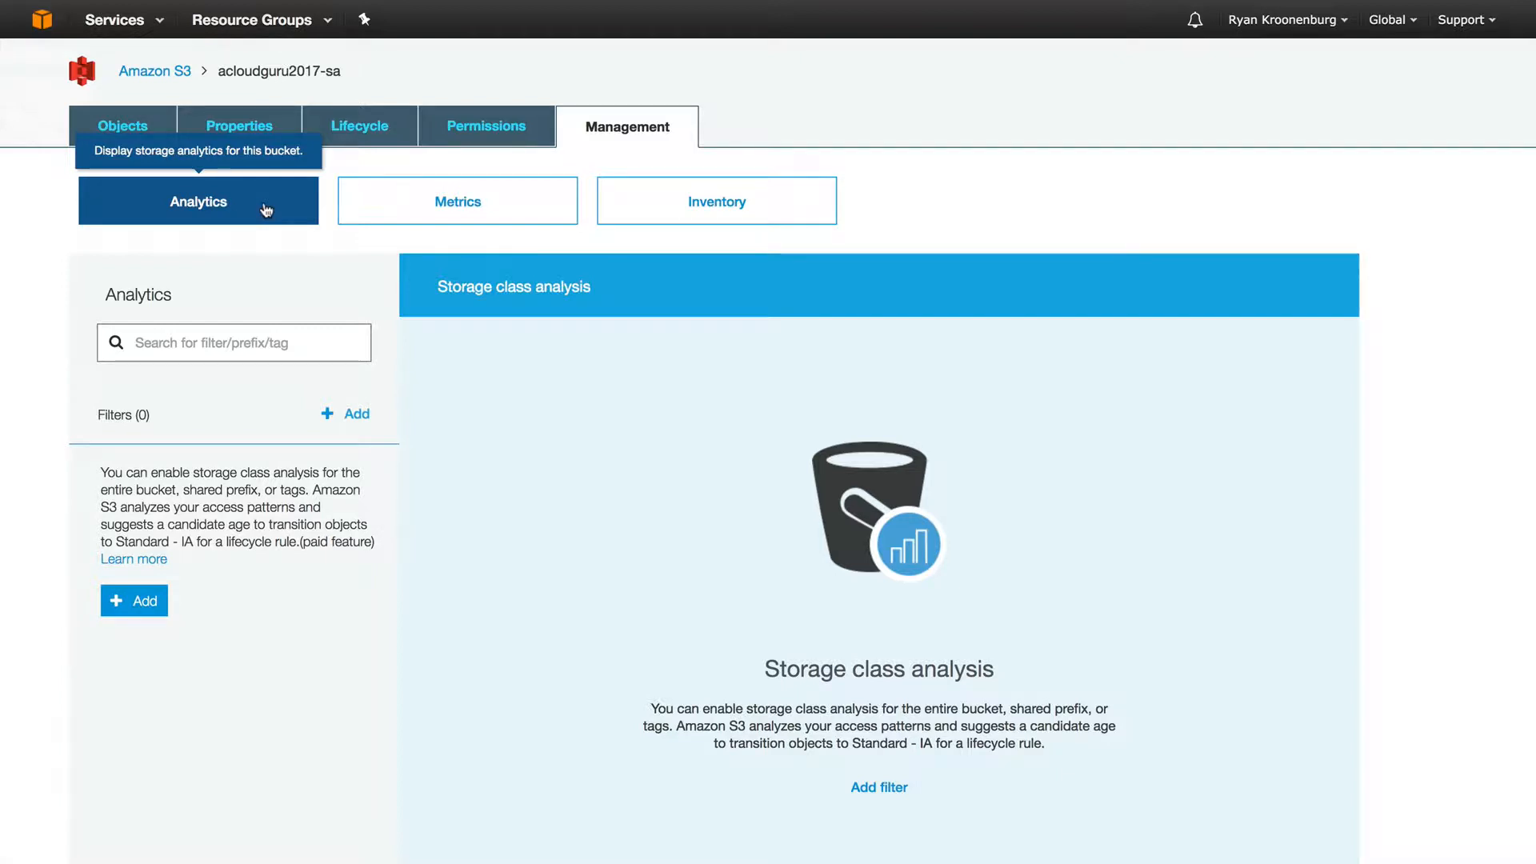
click(444, 204)
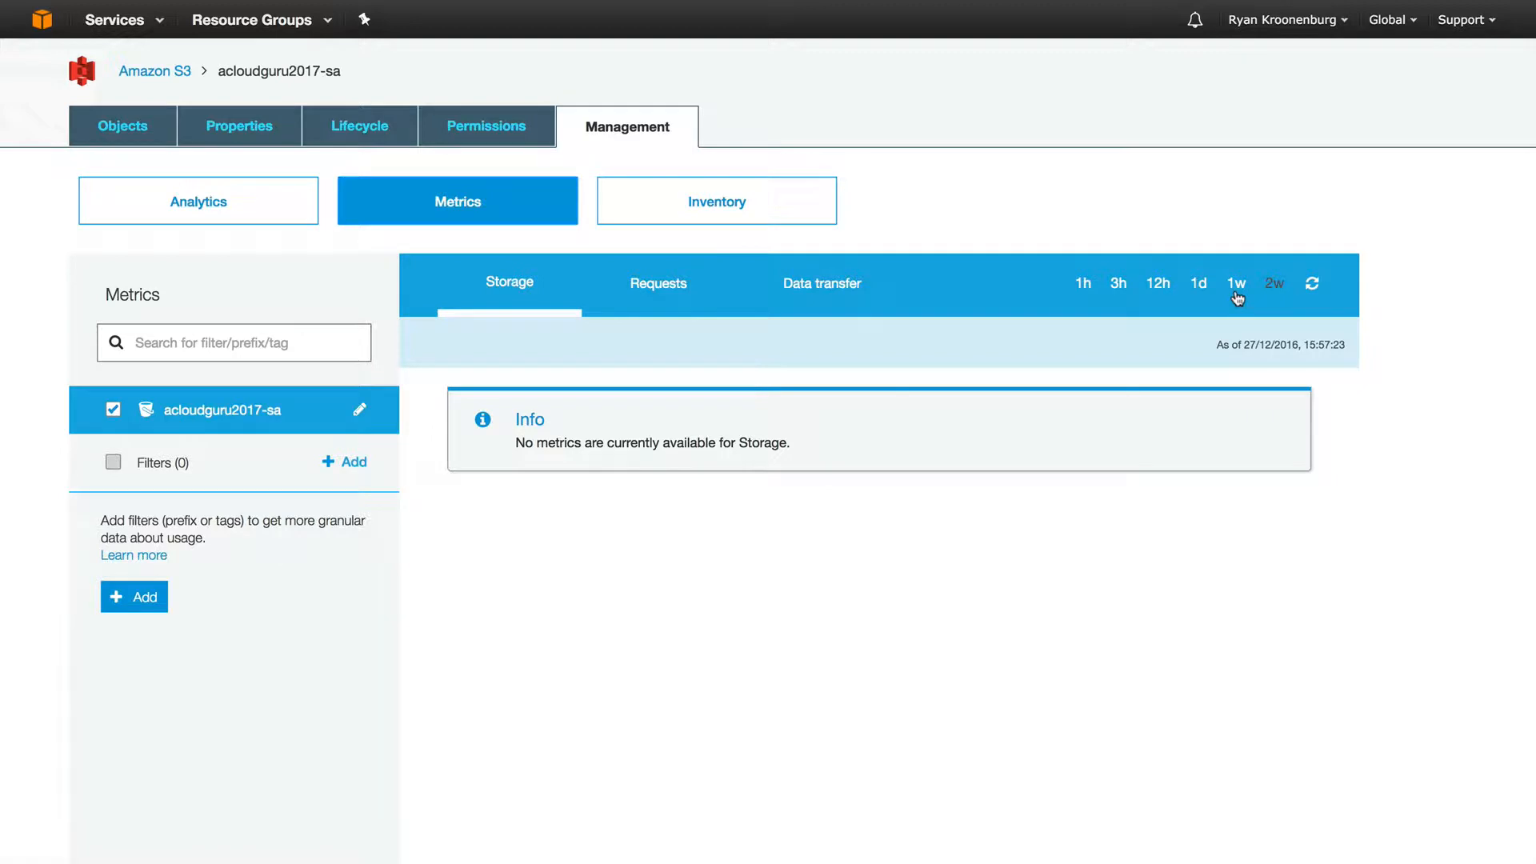
click(785, 208)
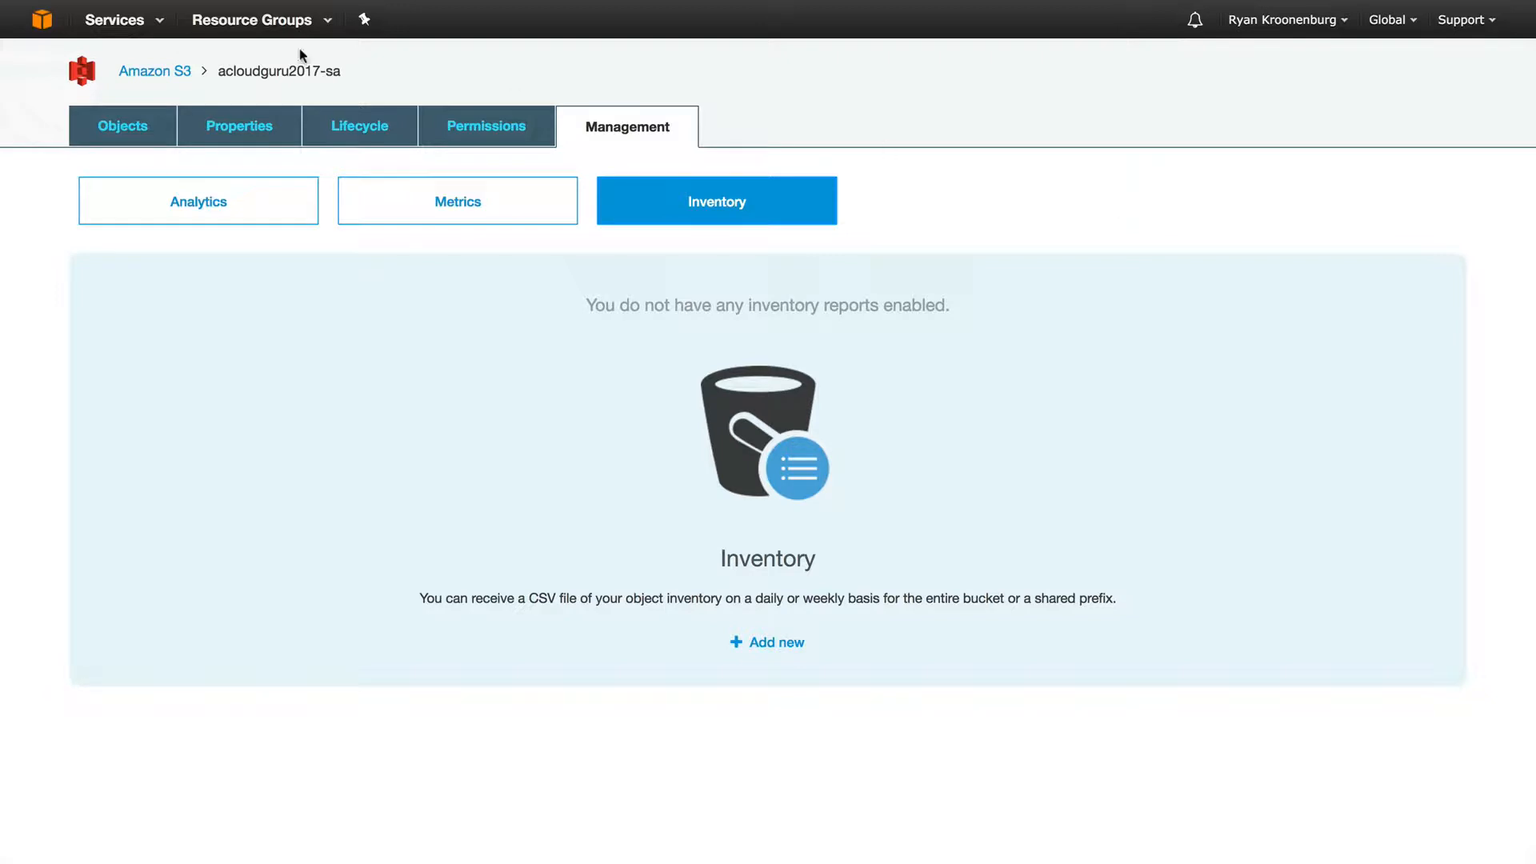
click(162, 74)
Open acloudguru2017-sa and add logo-large.jpg to a new upload.
click(137, 353)
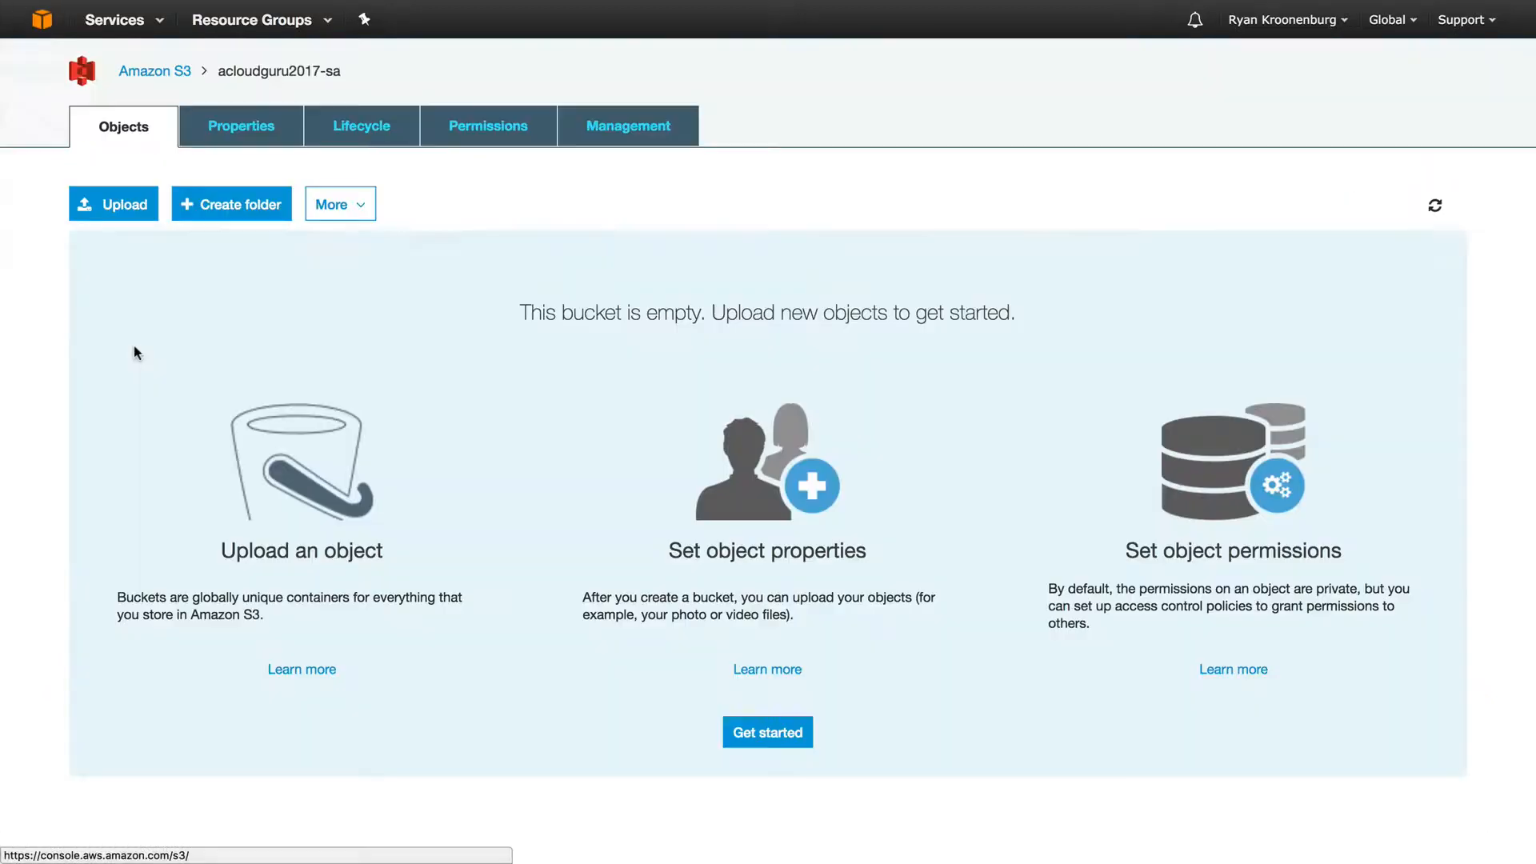
click(130, 208)
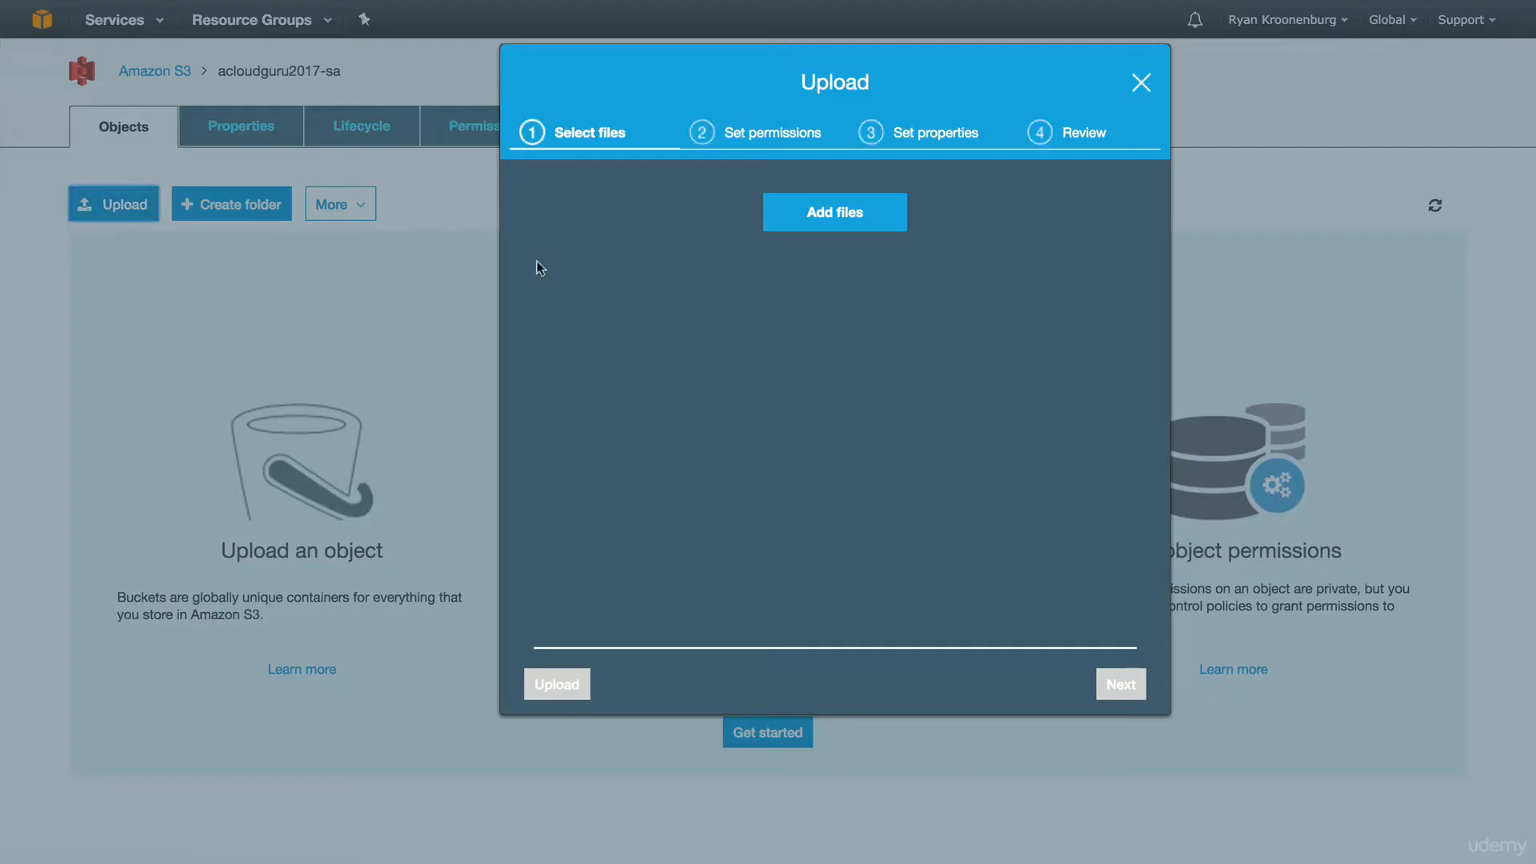
click(816, 212)
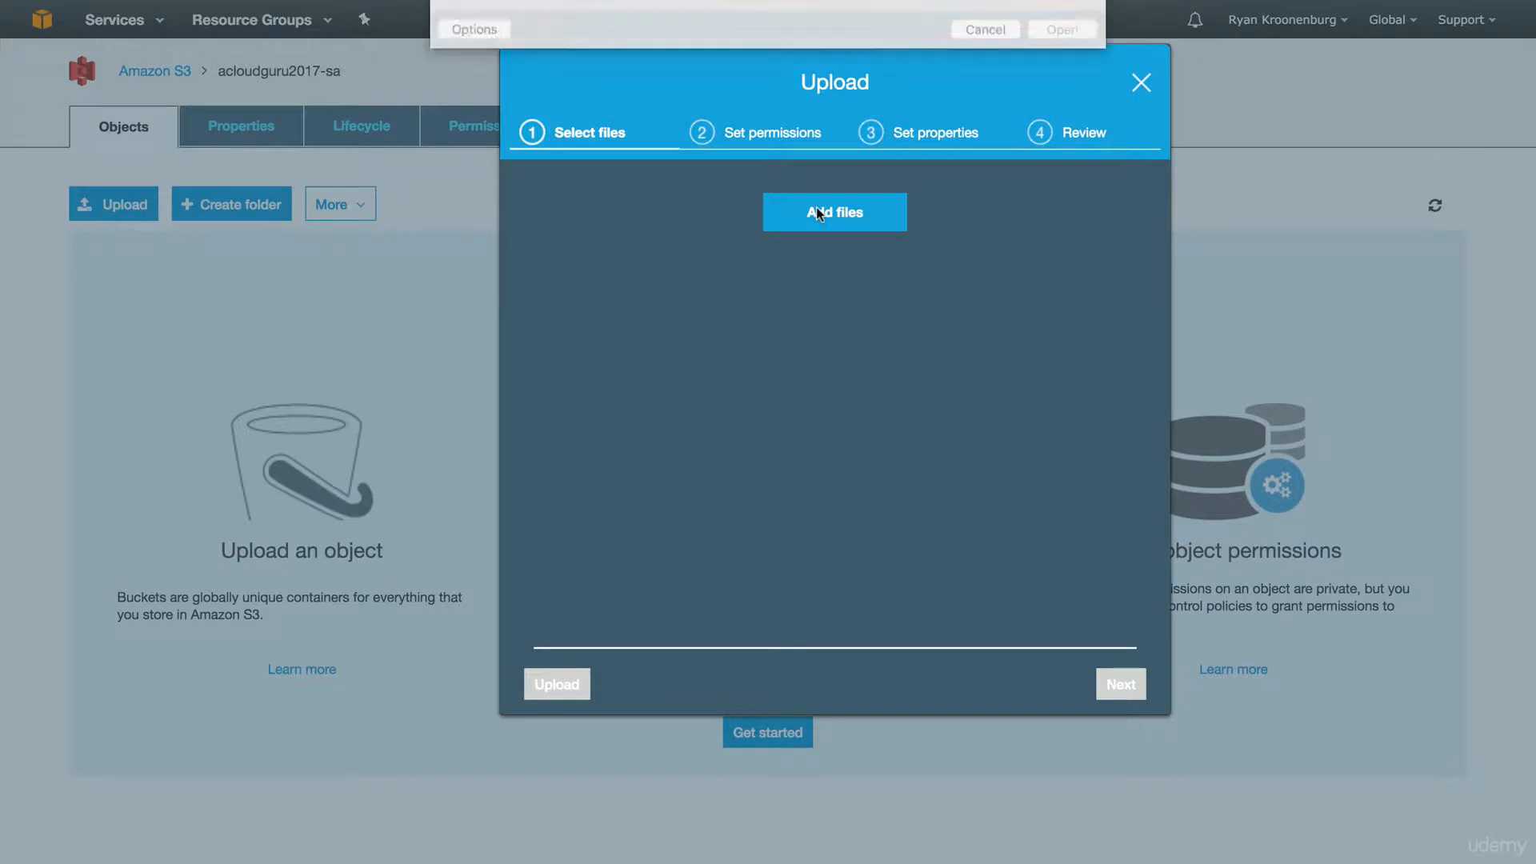
click(726, 72)
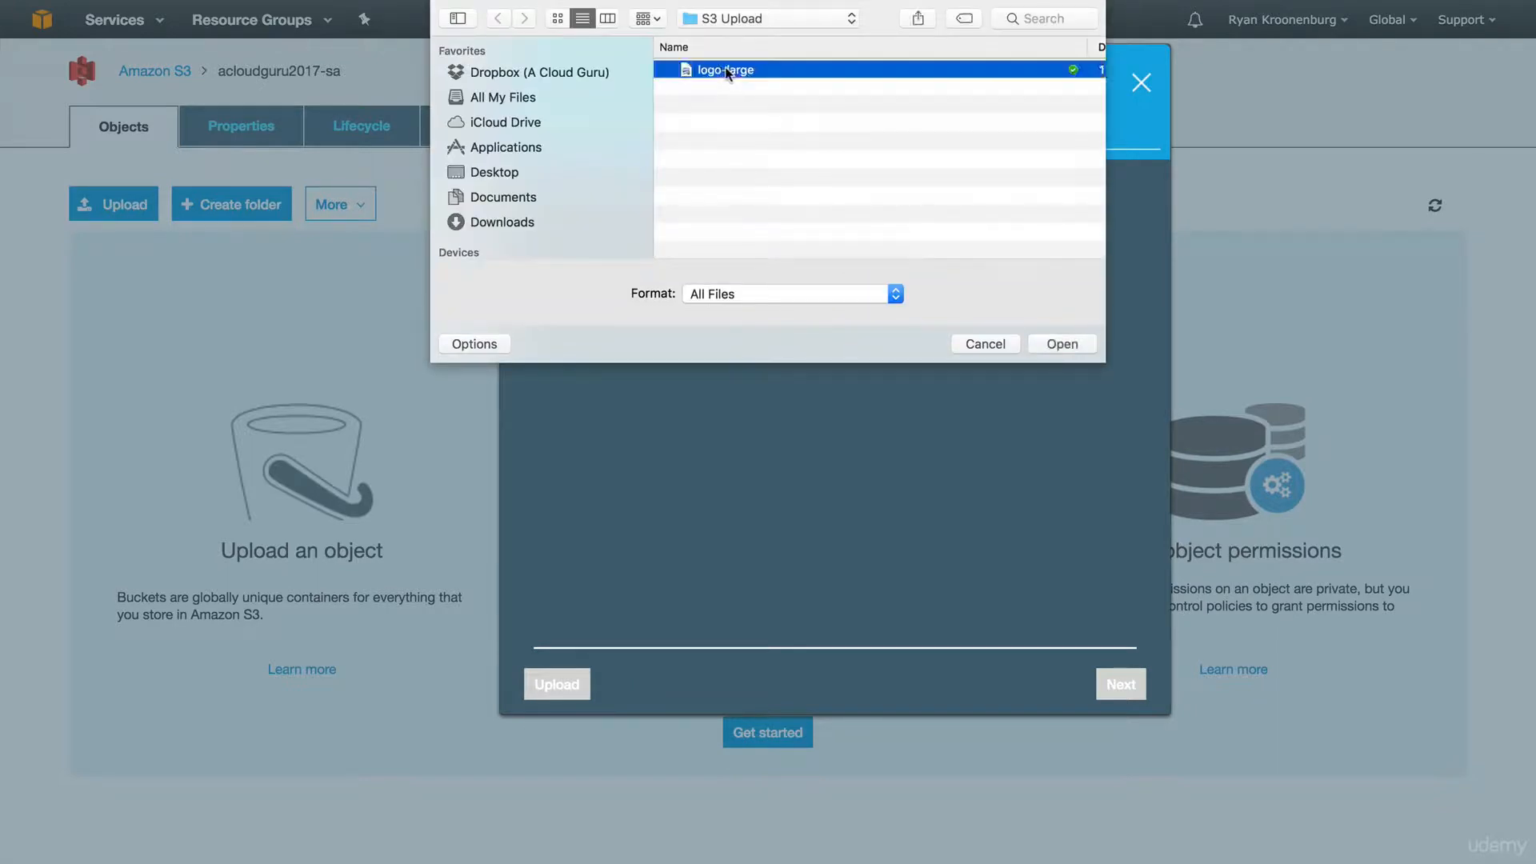
click(1076, 346)
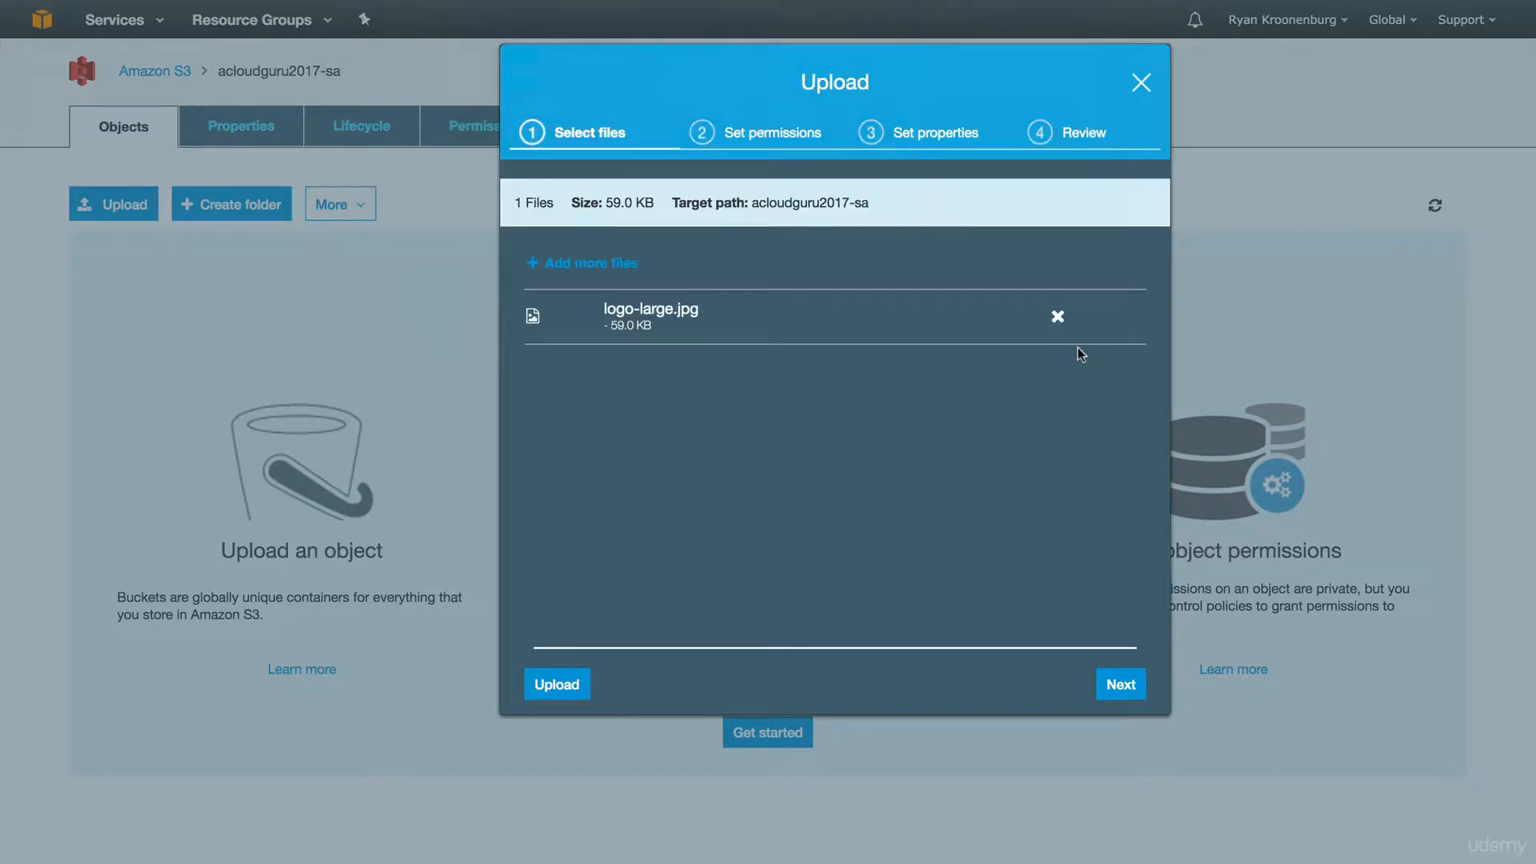
Upload logo-large.jpg with default permissions, Standard storage and no encryption.
click(1127, 686)
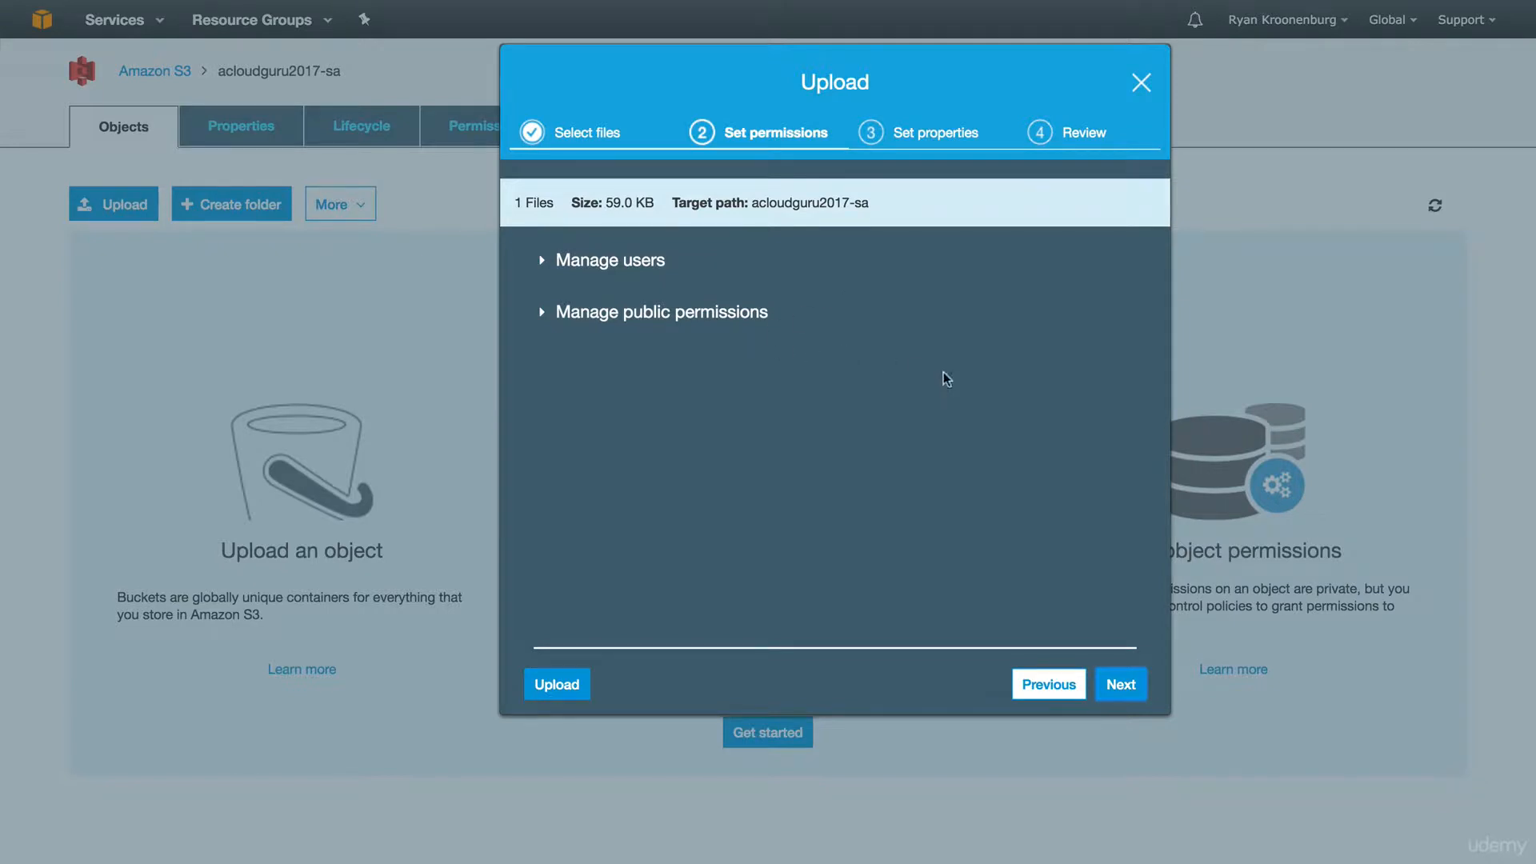
click(1119, 684)
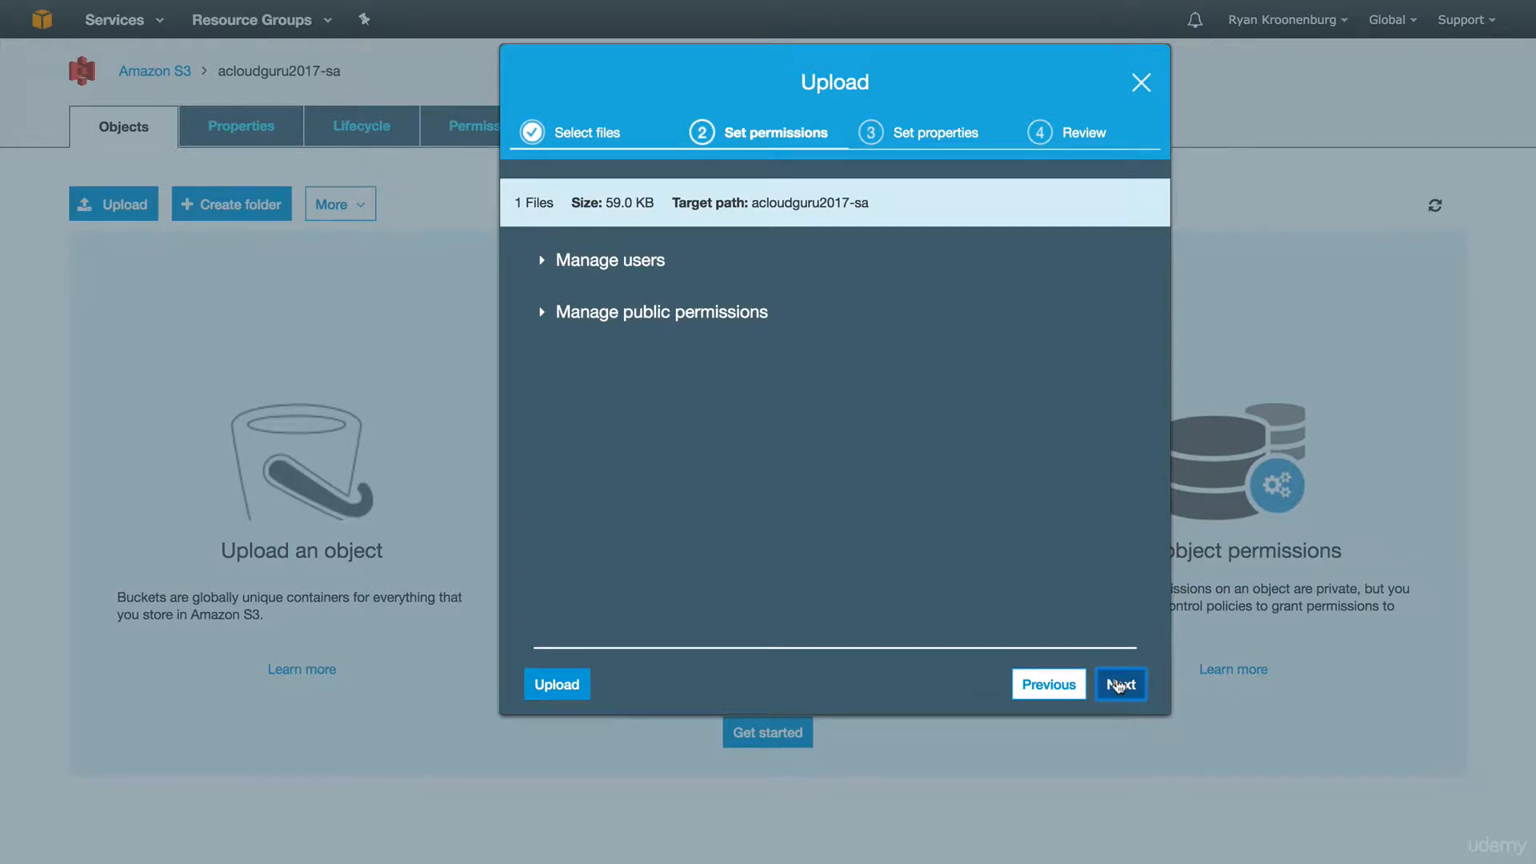
click(1118, 686)
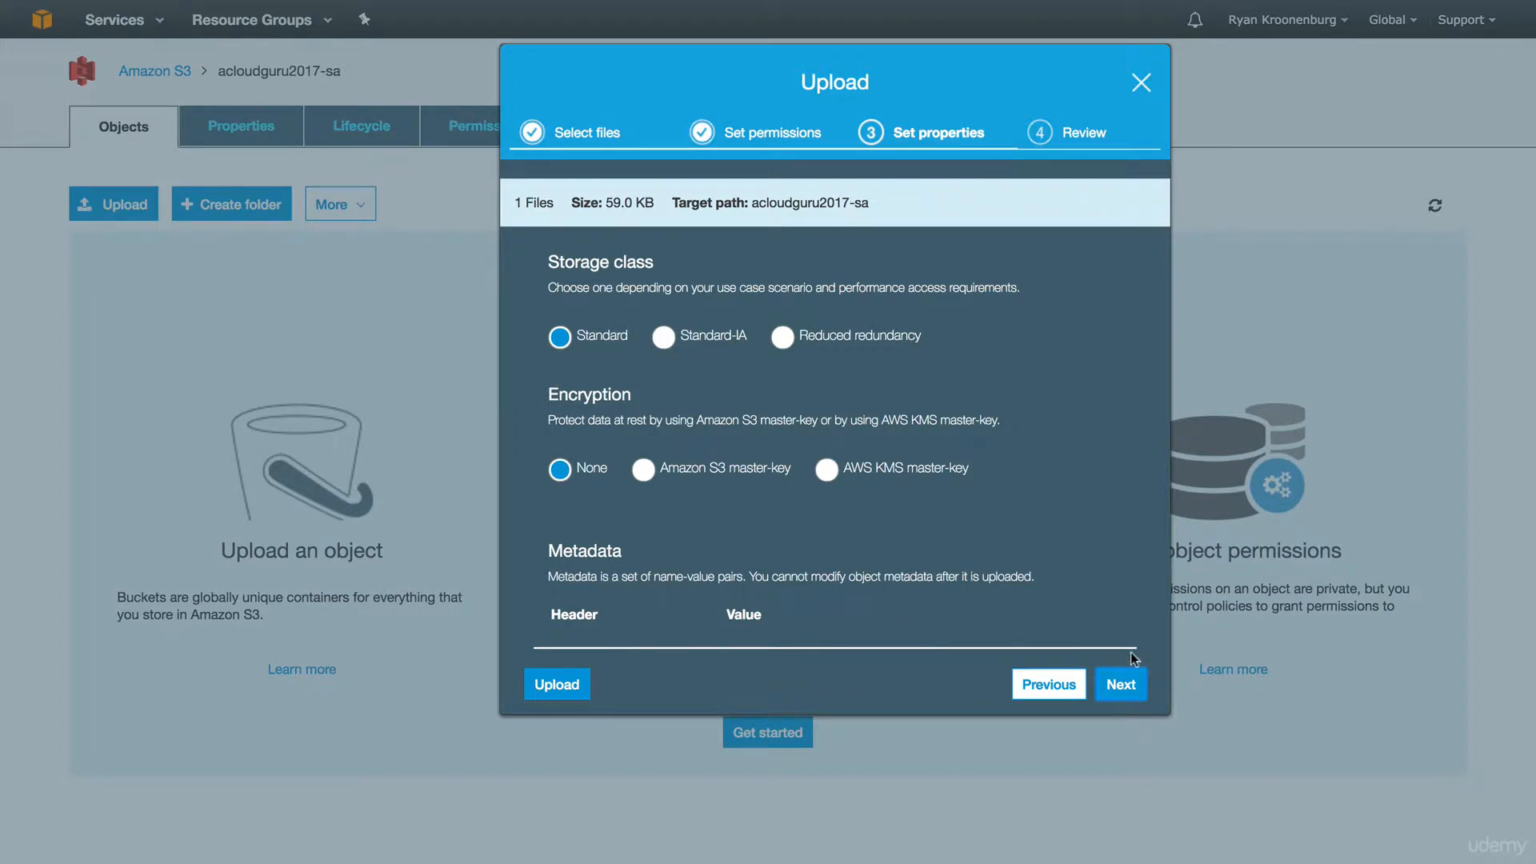
click(1137, 694)
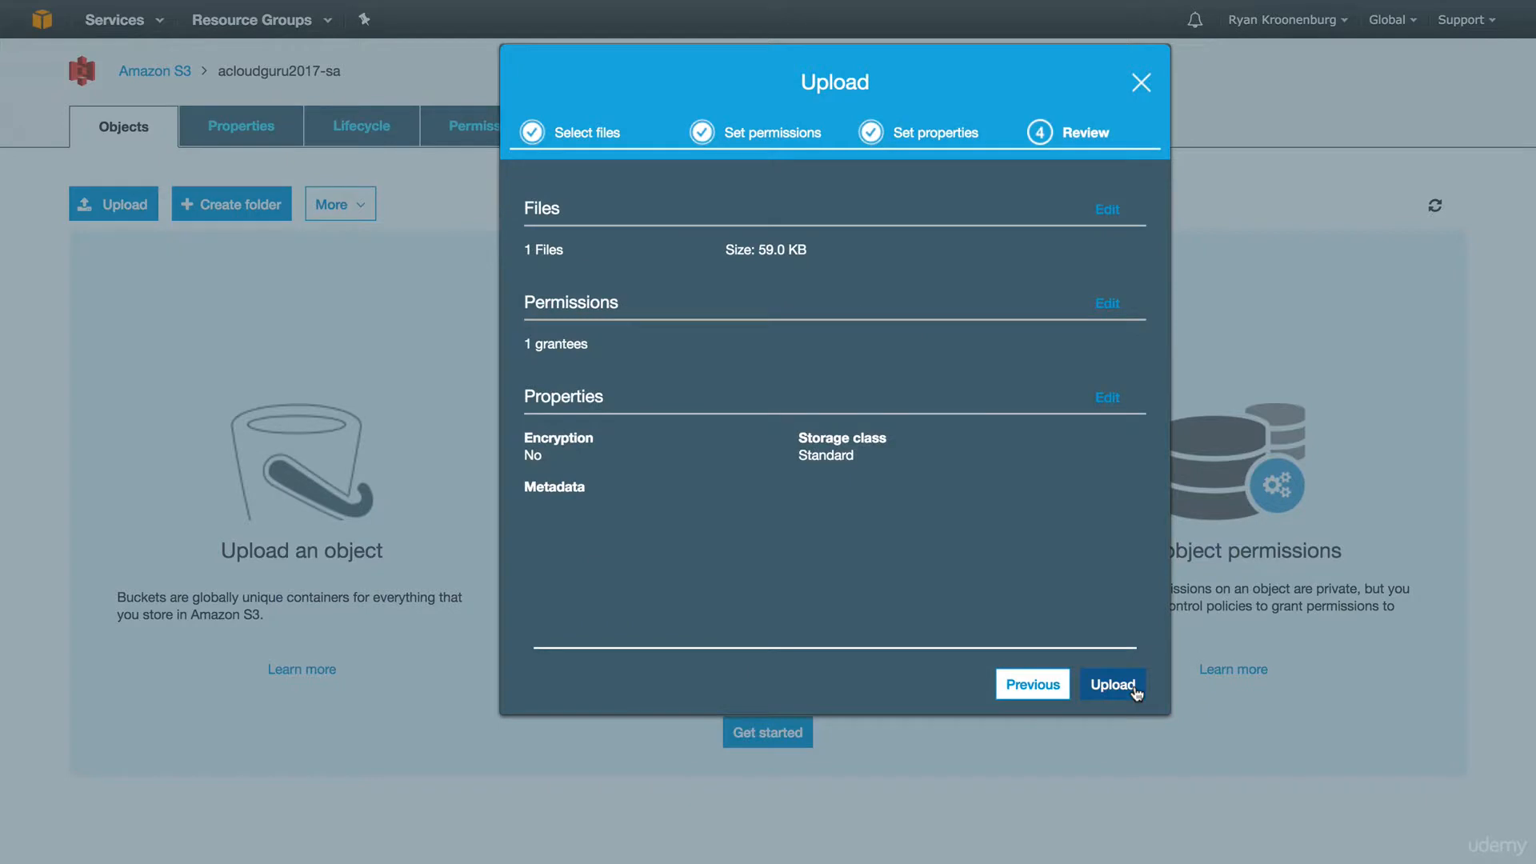
click(1116, 685)
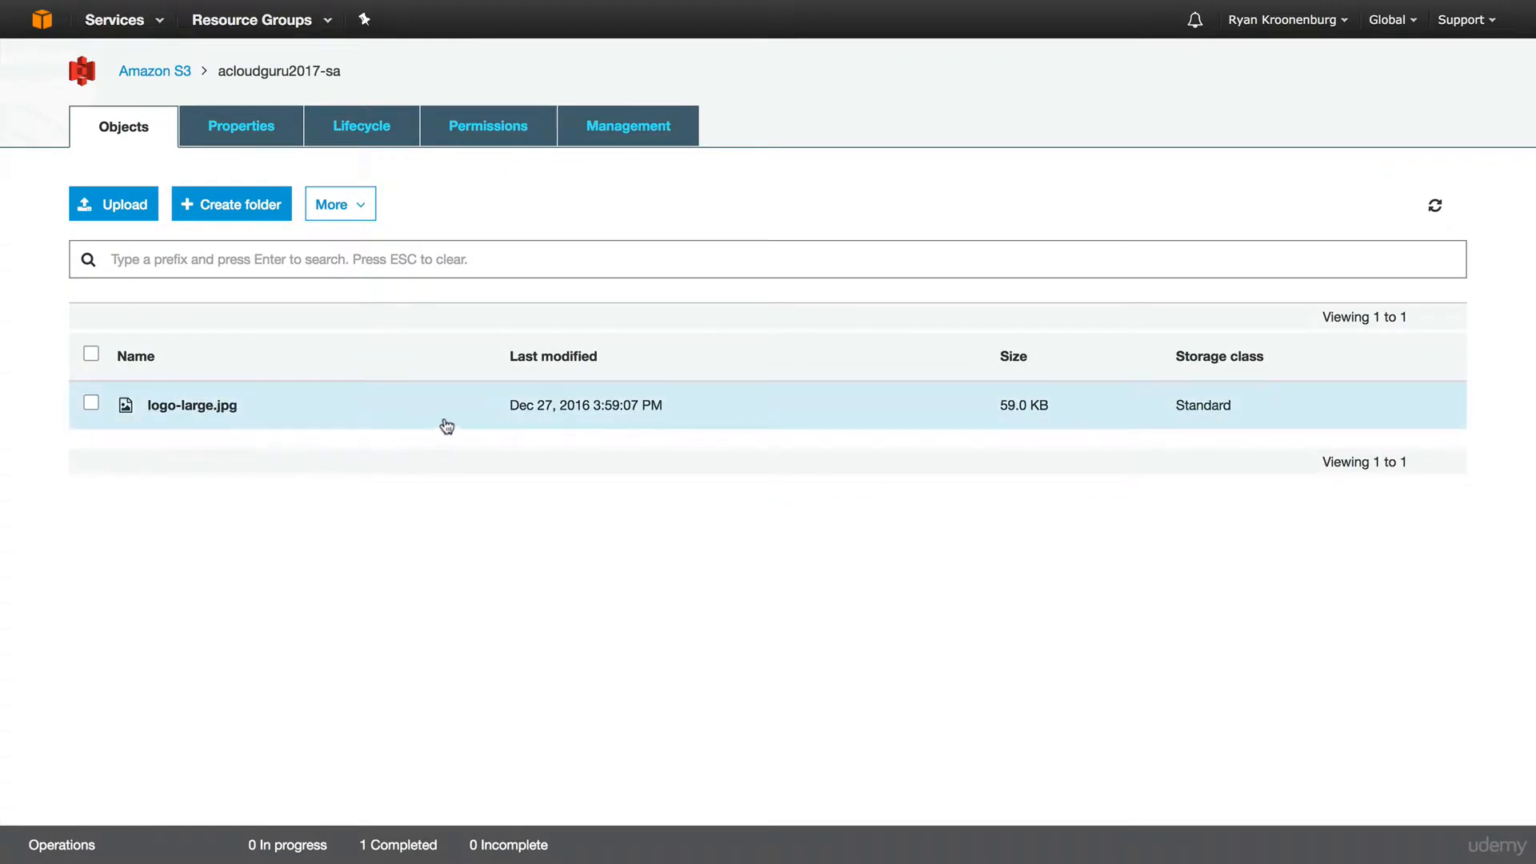
Test logo-large.jpg's public link, see AccessDenied, and return to the object's overview page.
click(353, 408)
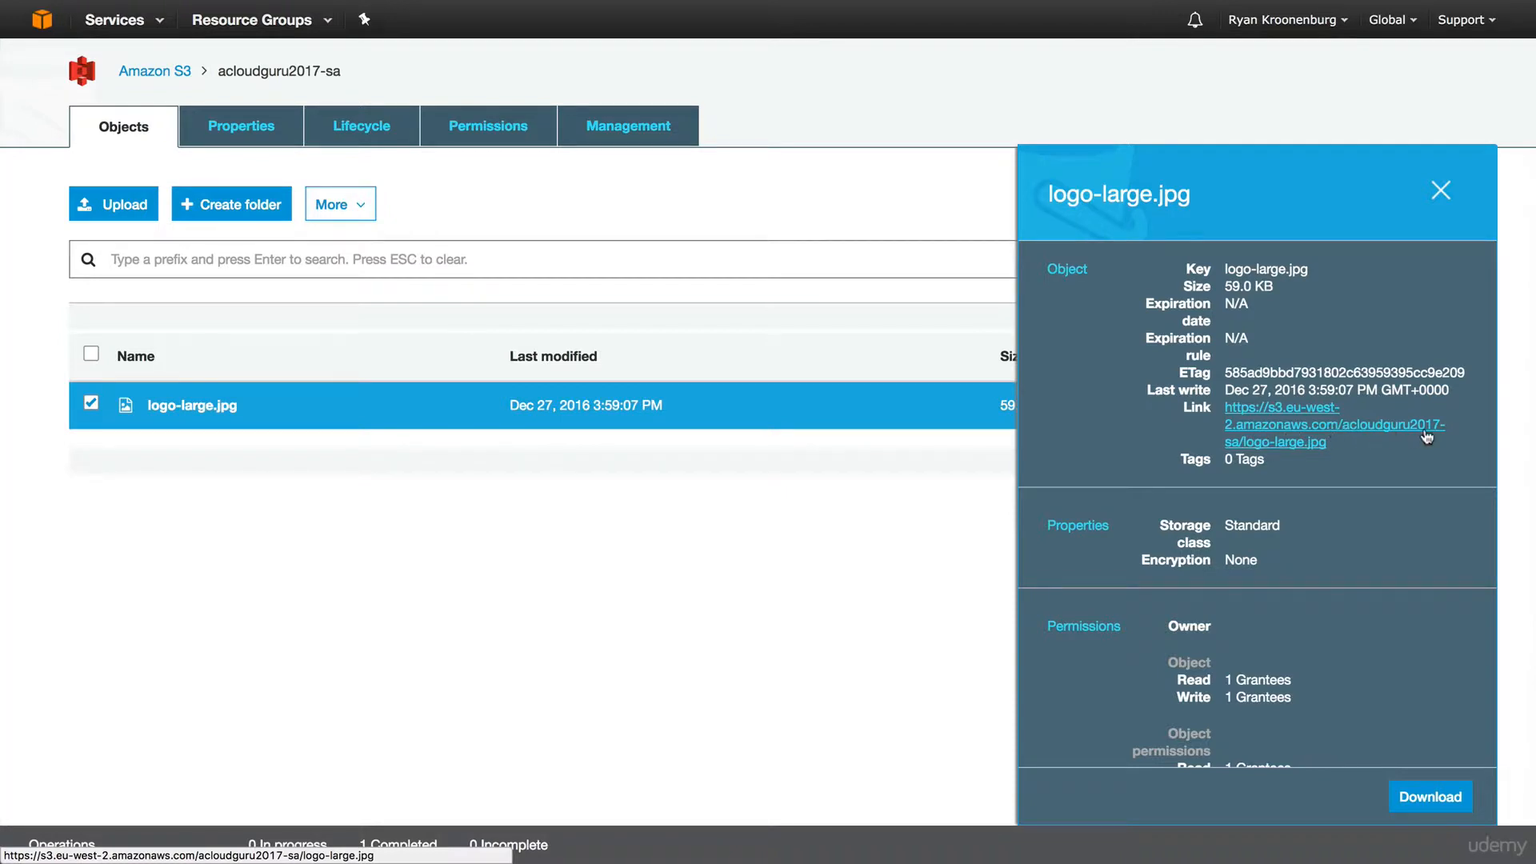
click(1288, 453)
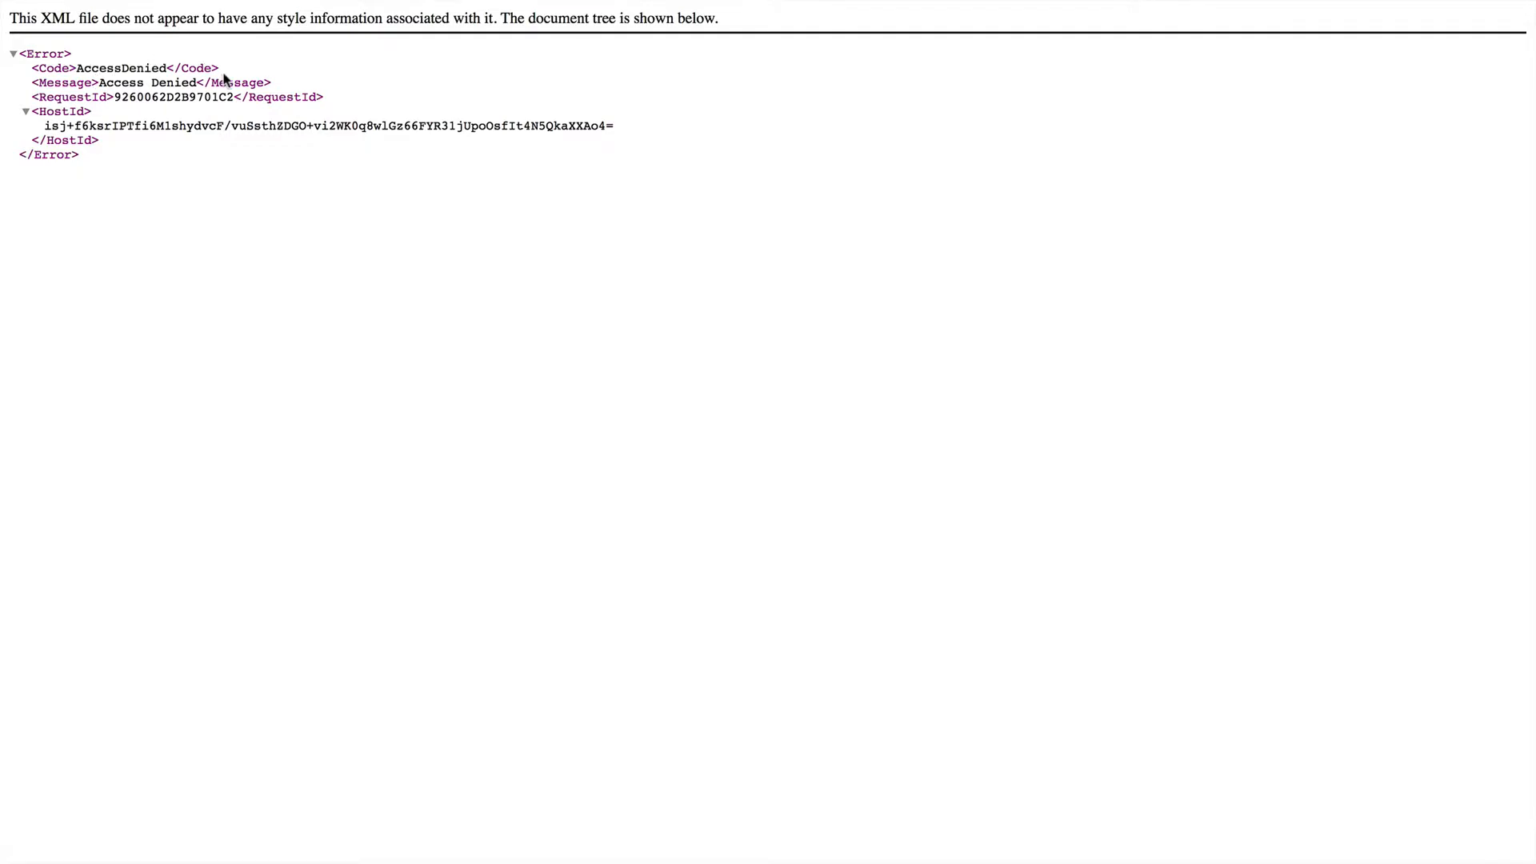
mouse_move(311, 2)
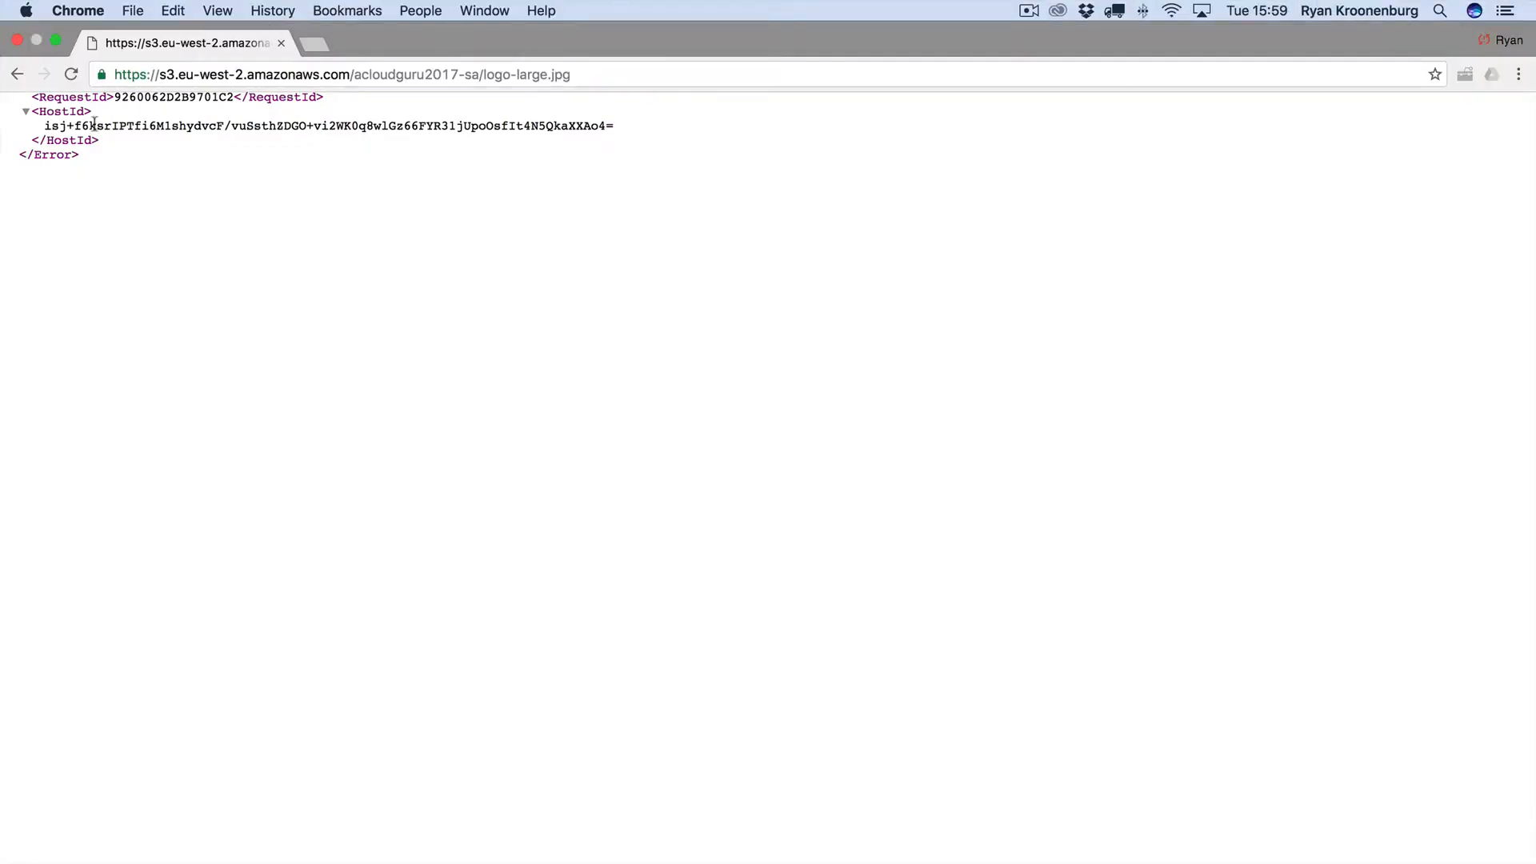
click(15, 75)
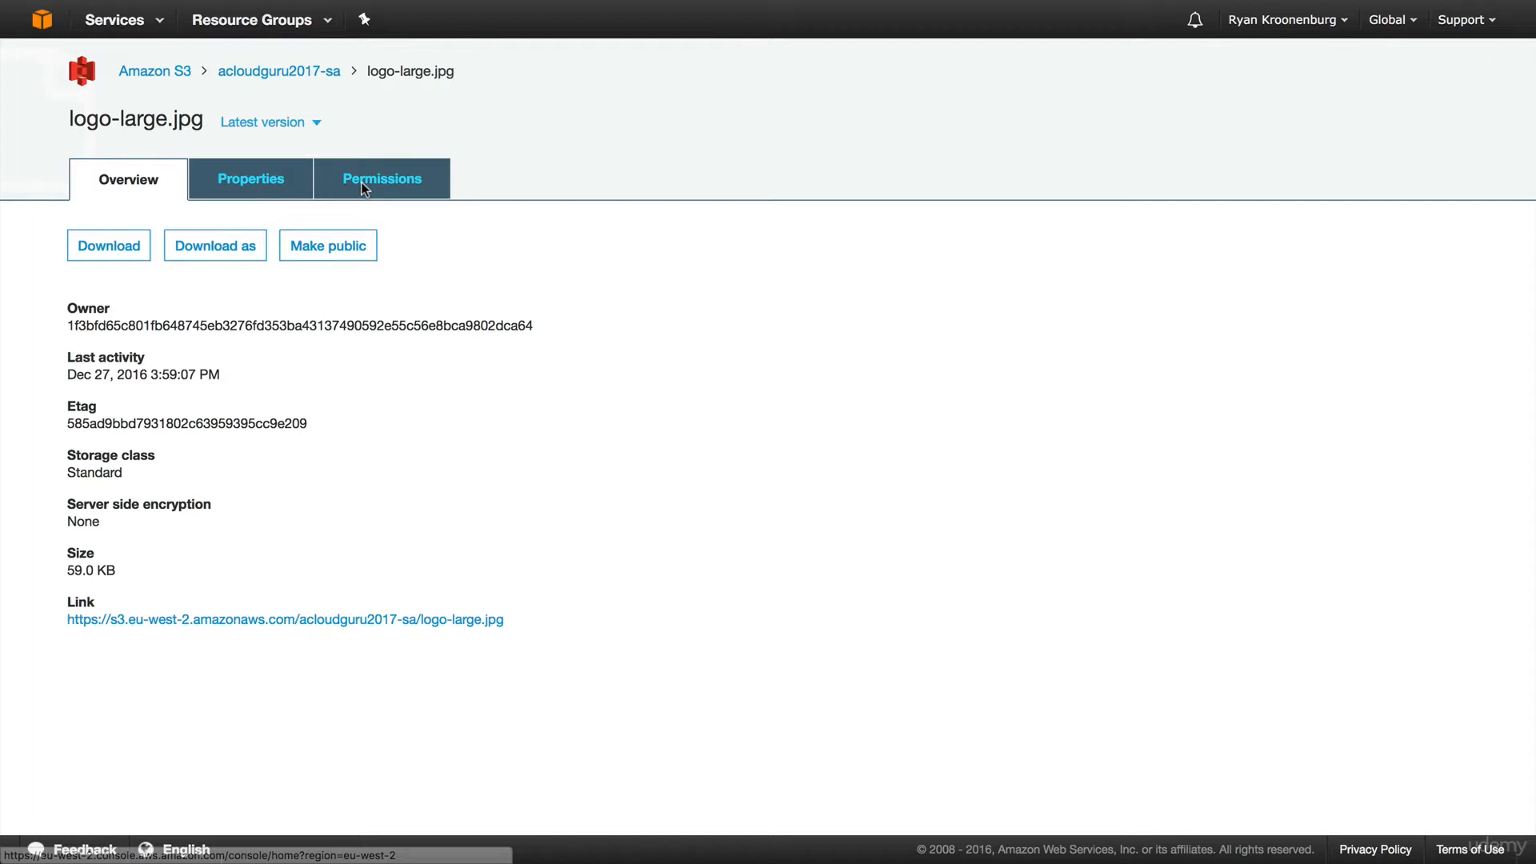
Add an Everyone grantee with Read access to logo-large.jpg's permissions and save.
click(361, 181)
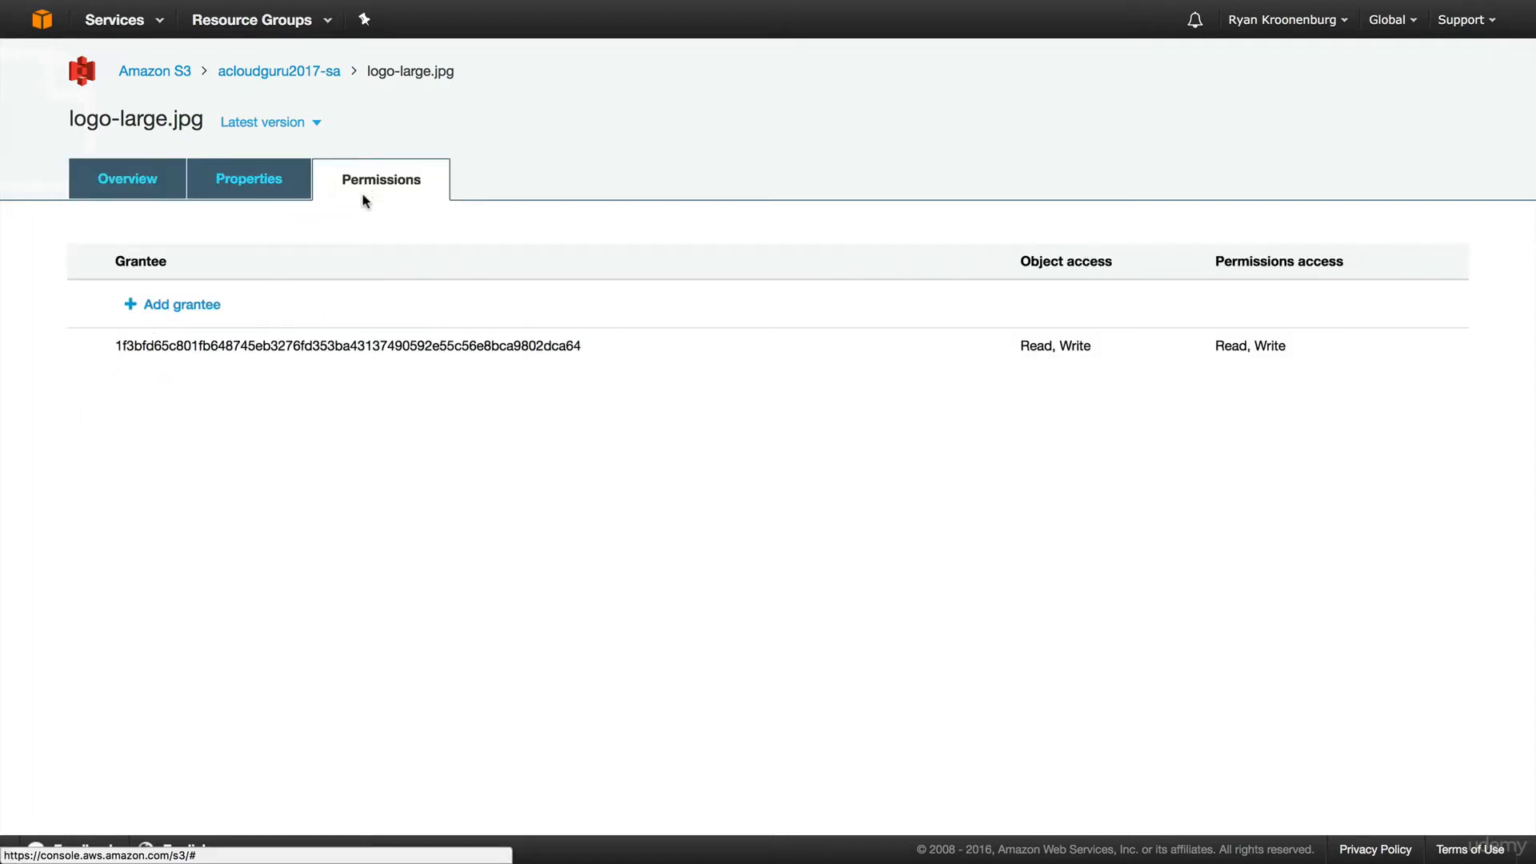
click(156, 310)
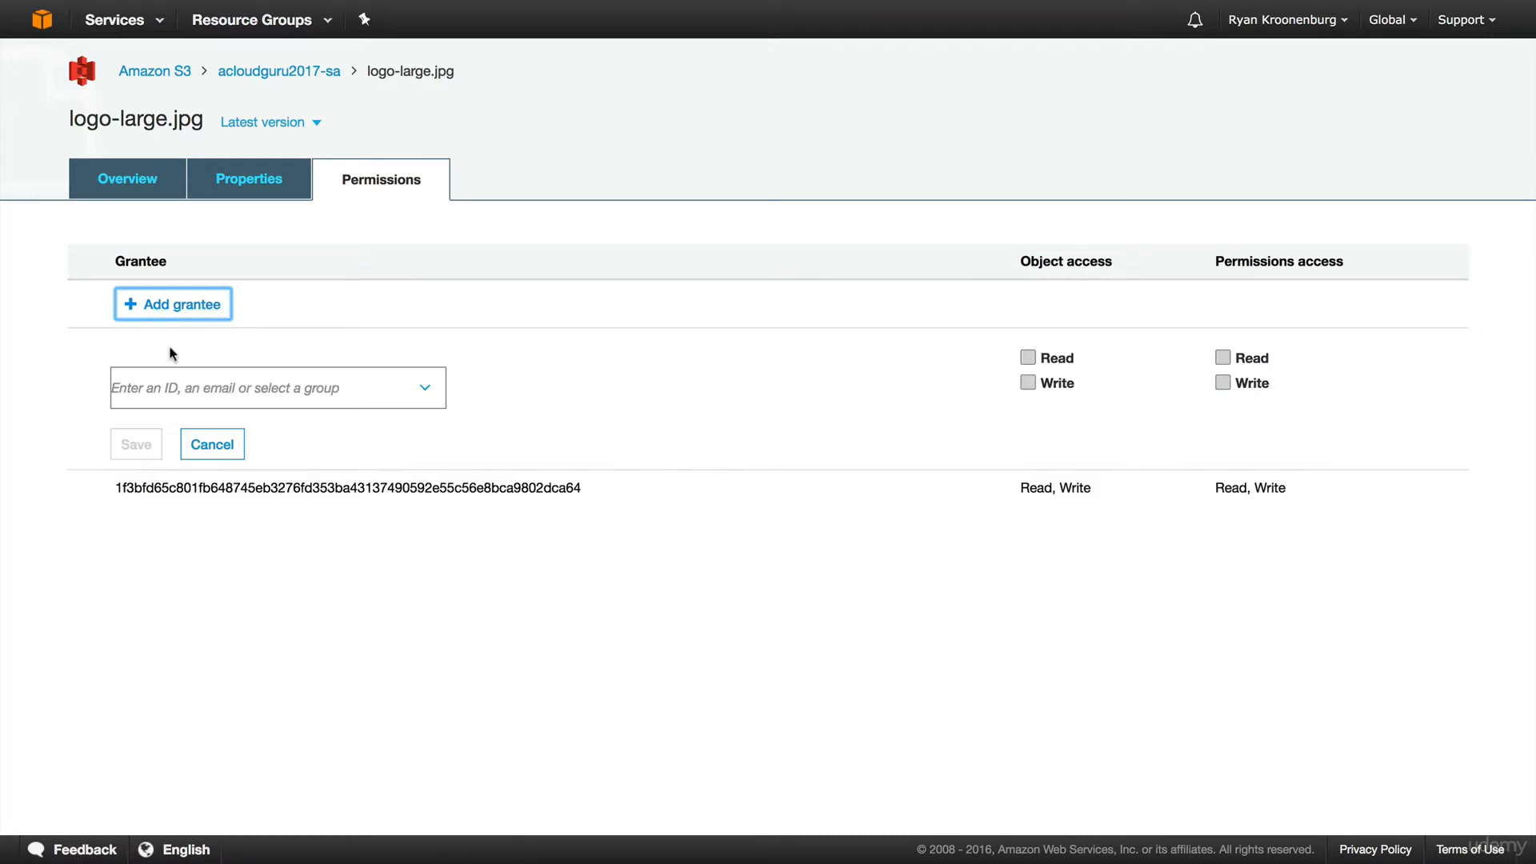
click(177, 387)
click(424, 391)
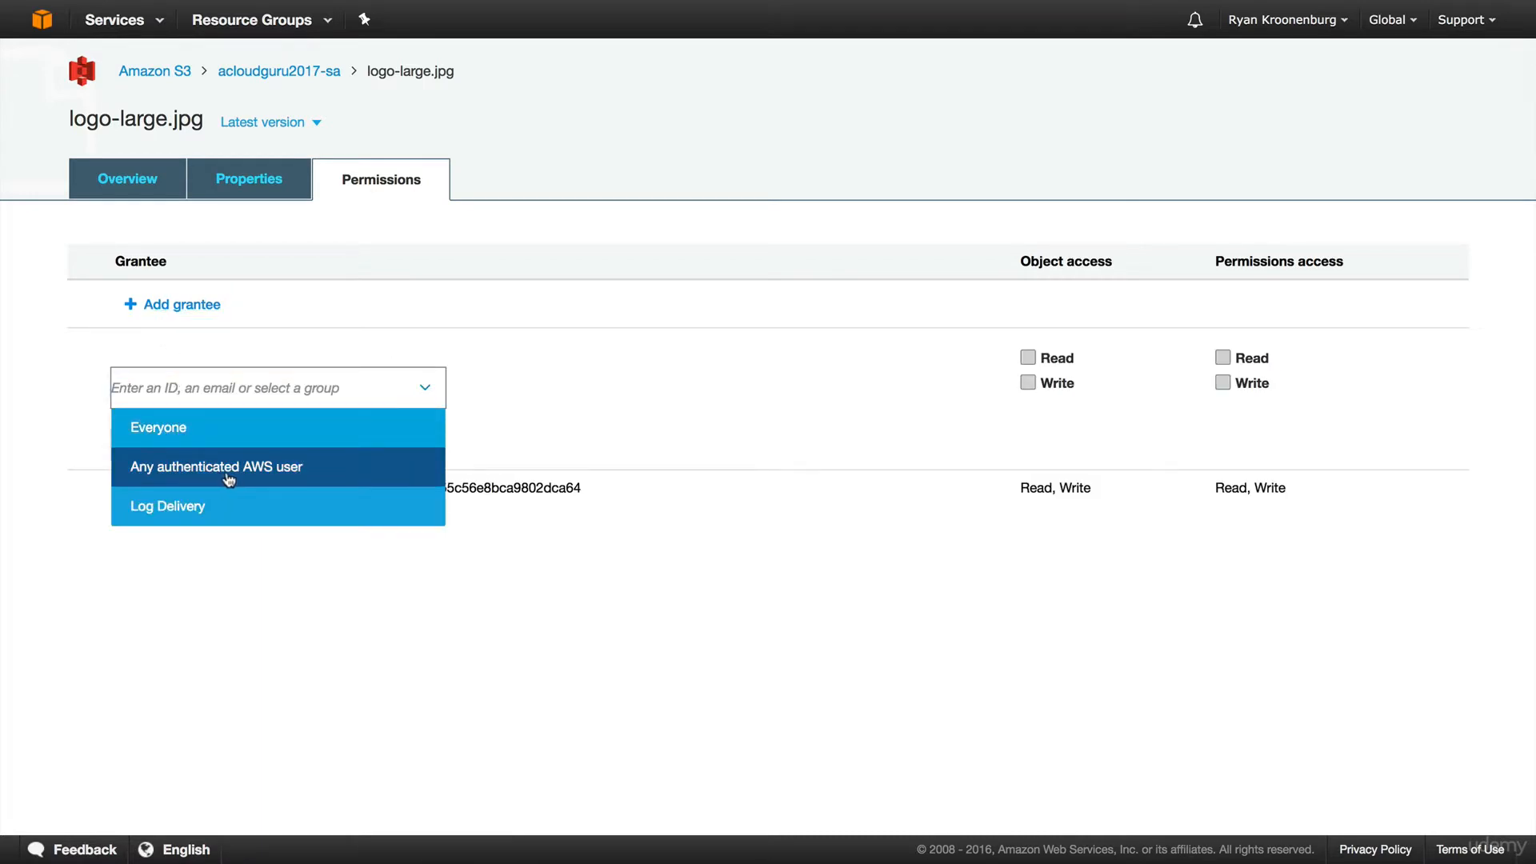
click(182, 436)
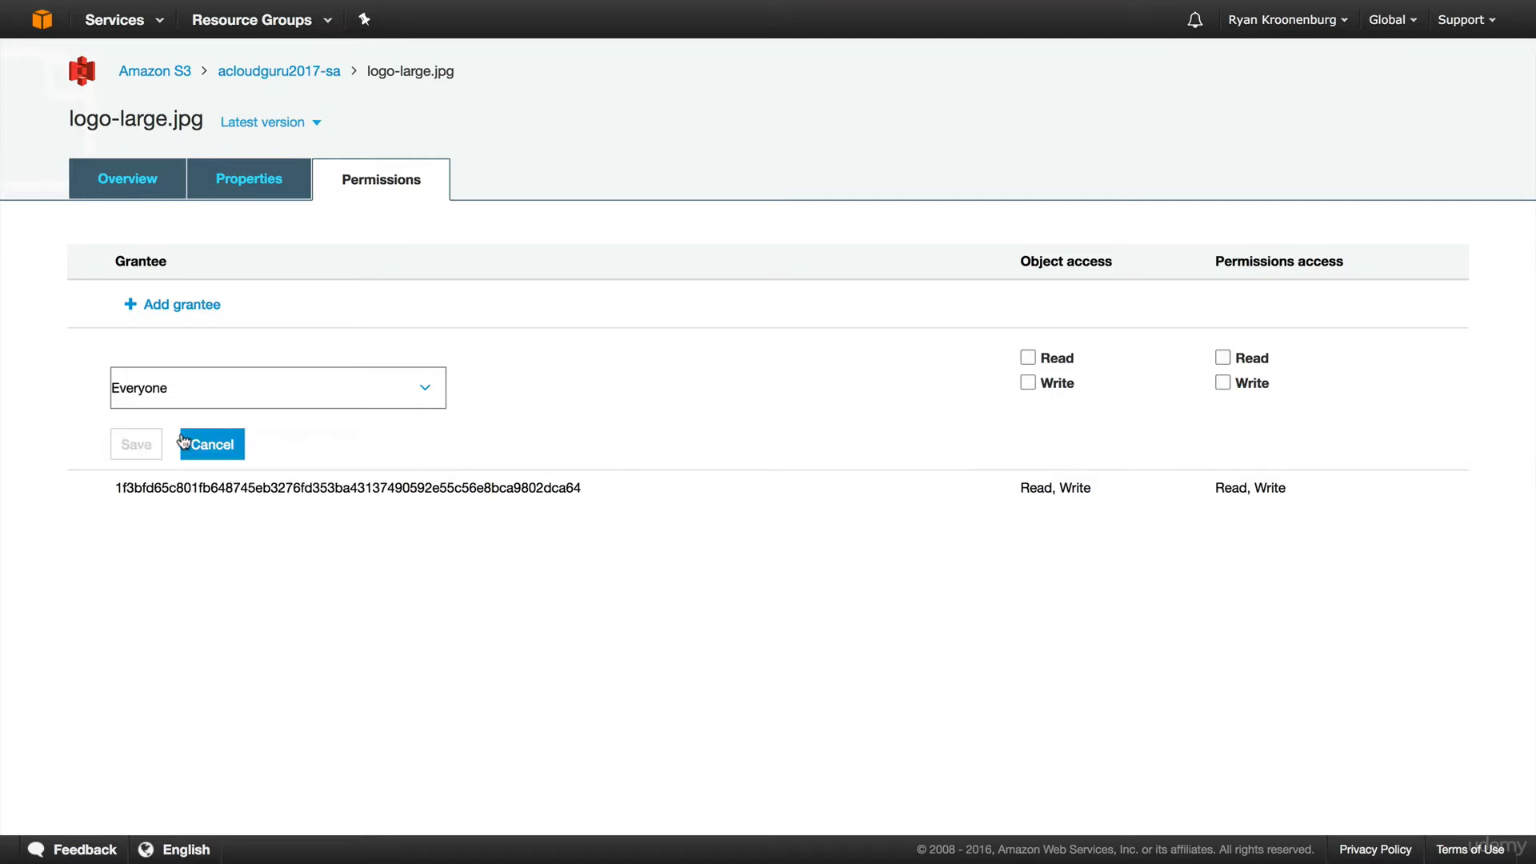
click(1224, 359)
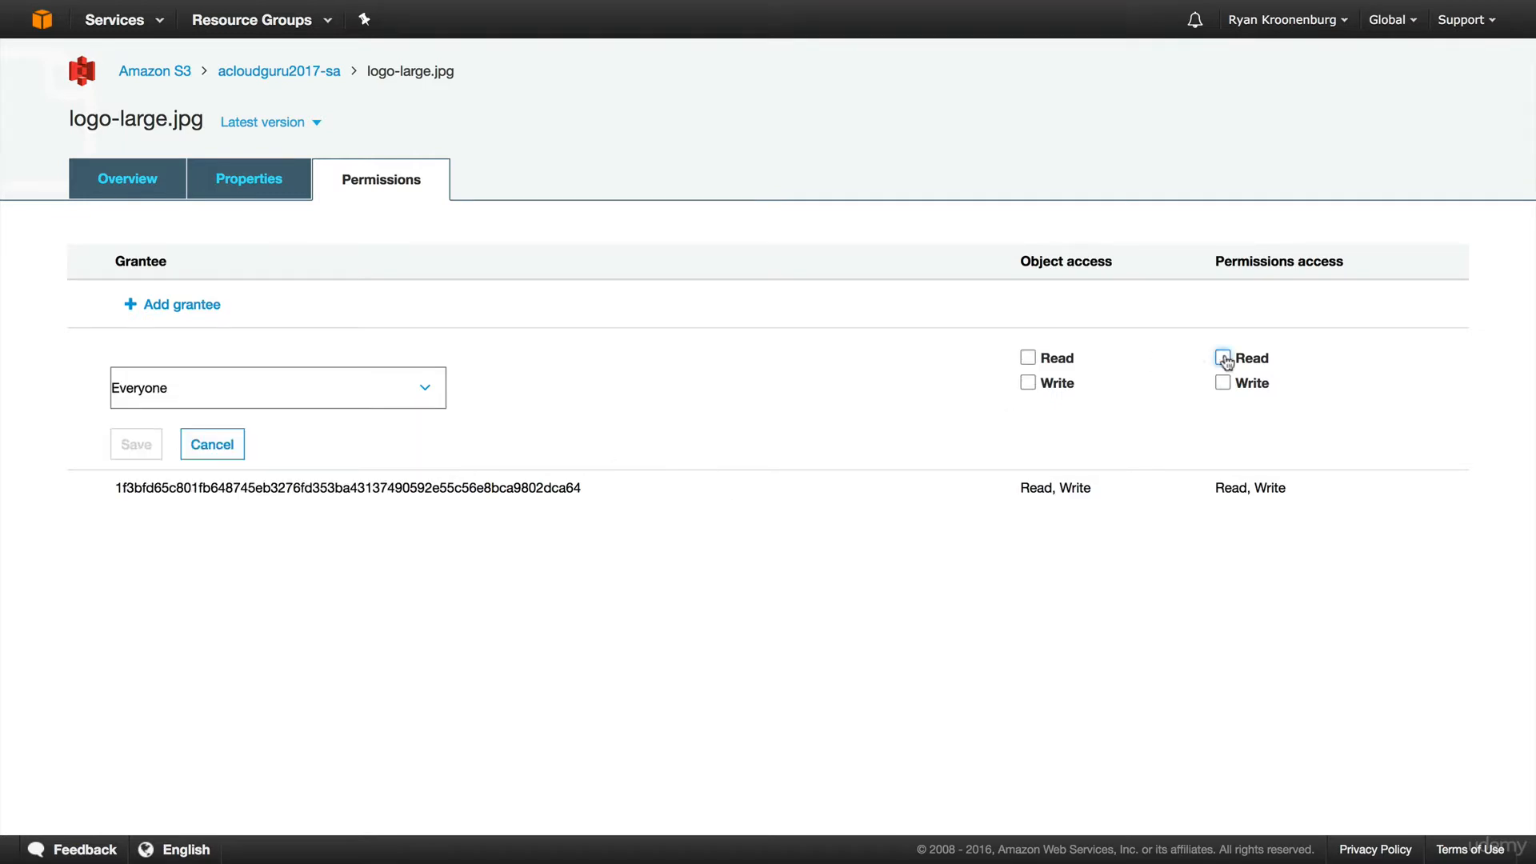
click(1028, 359)
click(1223, 360)
click(136, 445)
Open the object's link from Overview to confirm the logo loads, then go back.
click(164, 184)
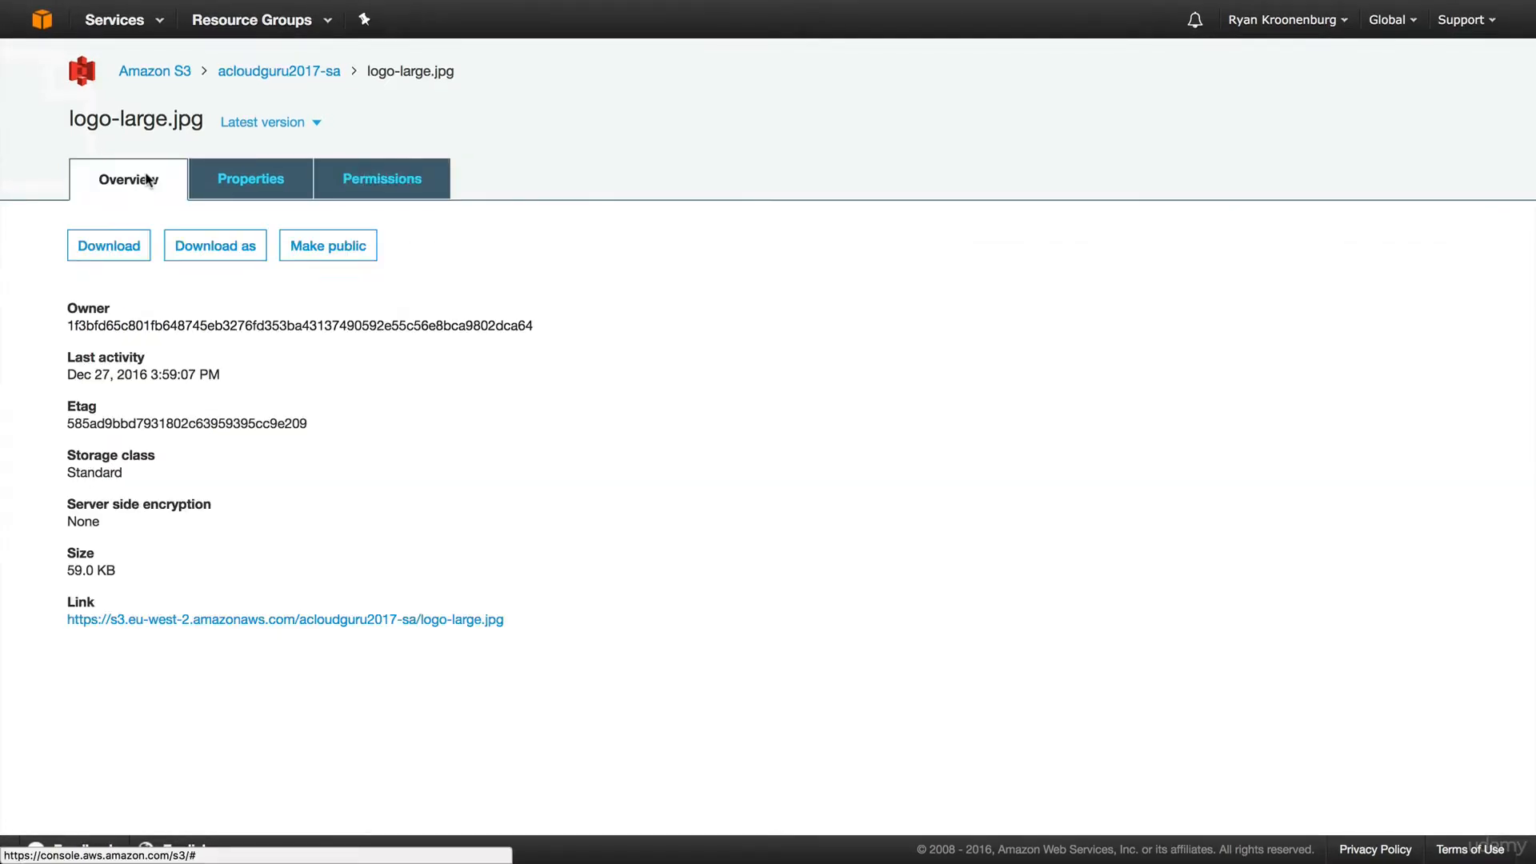
click(253, 621)
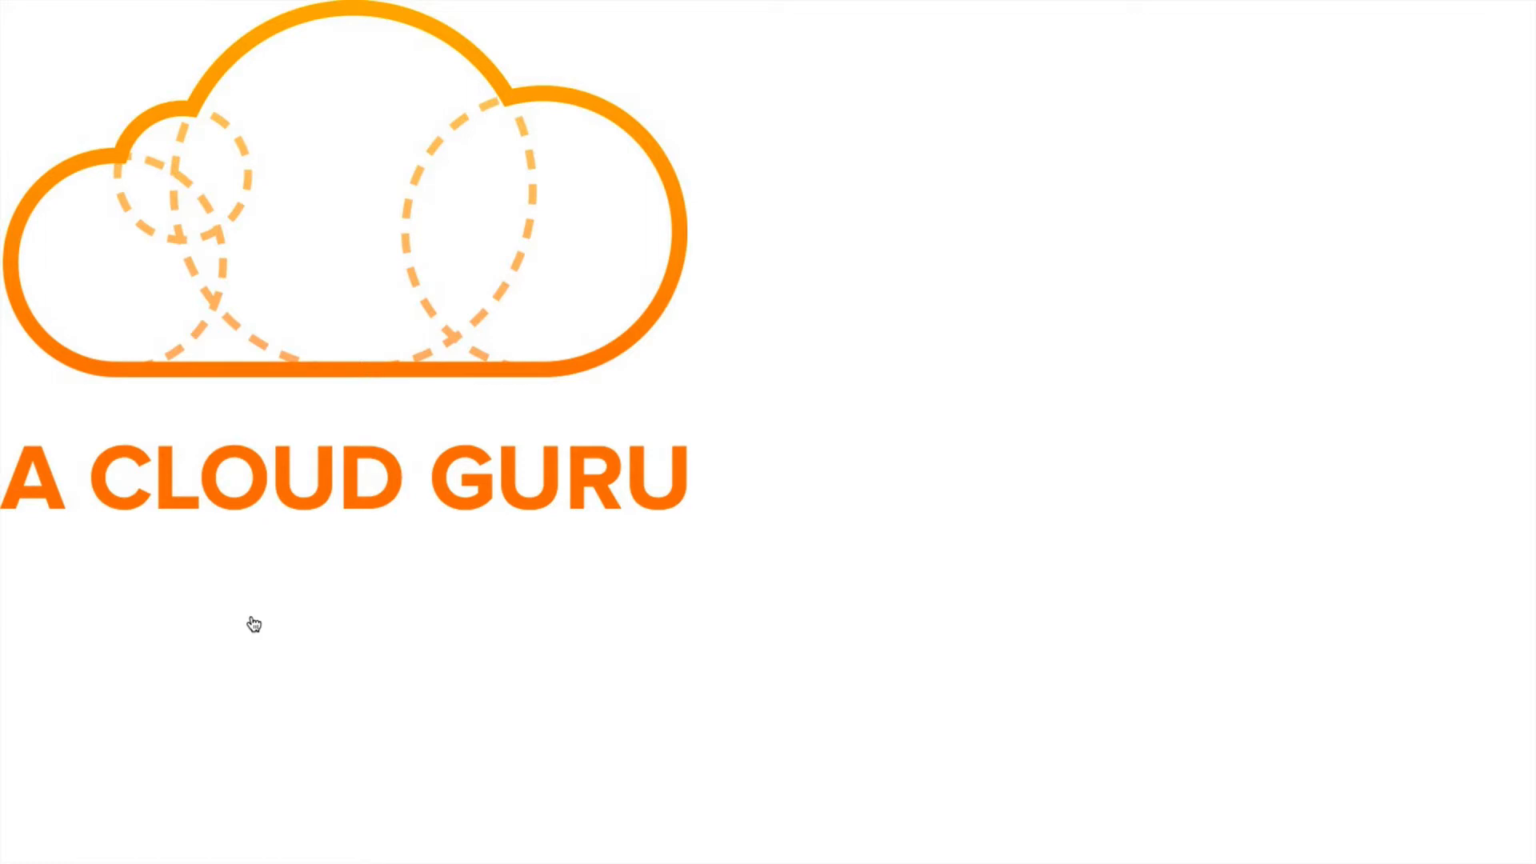
mouse_move(8, 4)
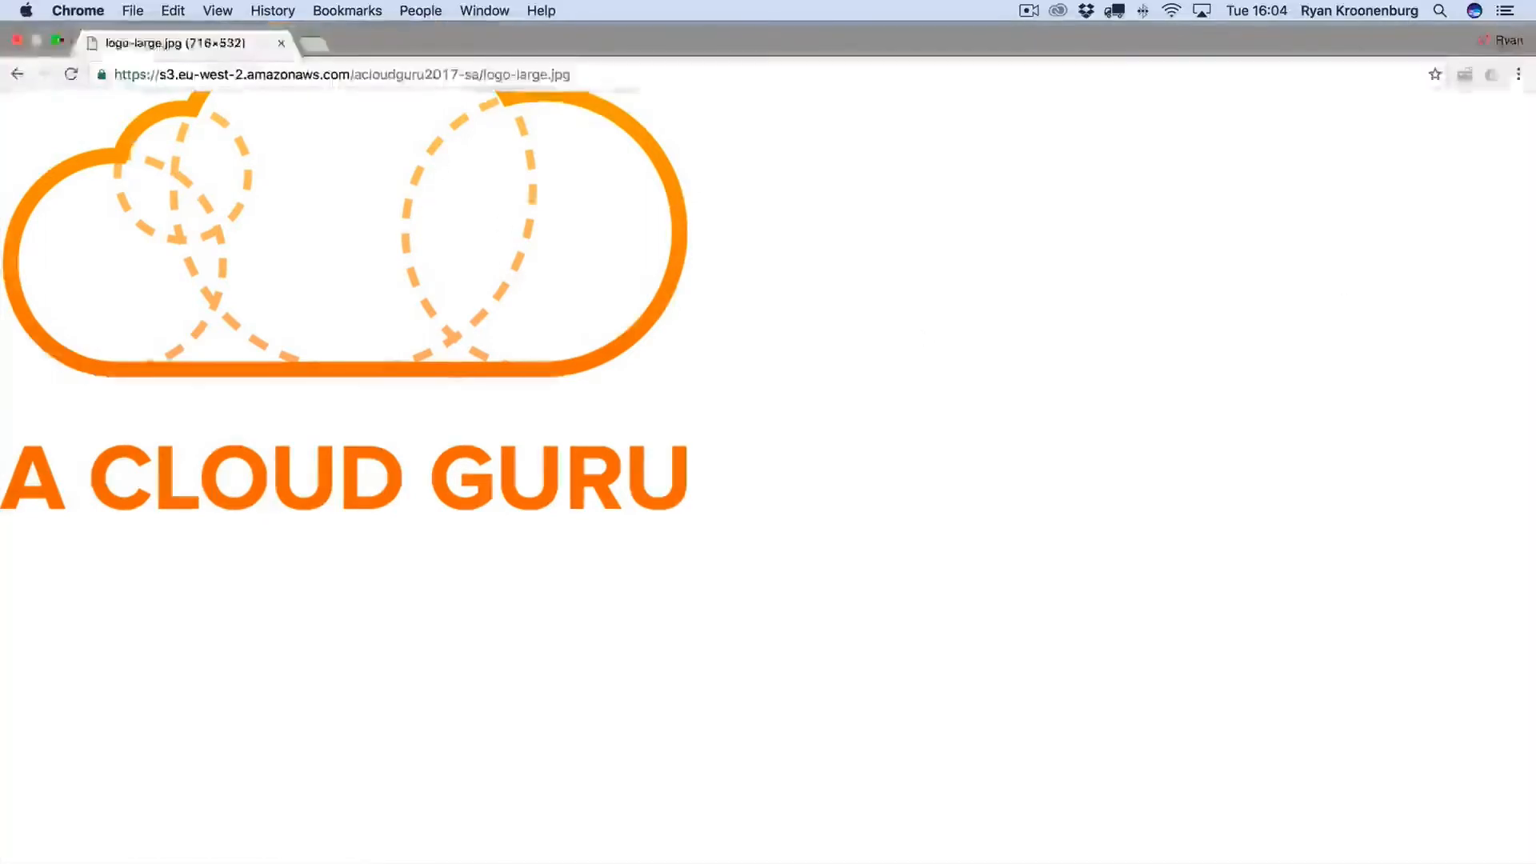
click(15, 73)
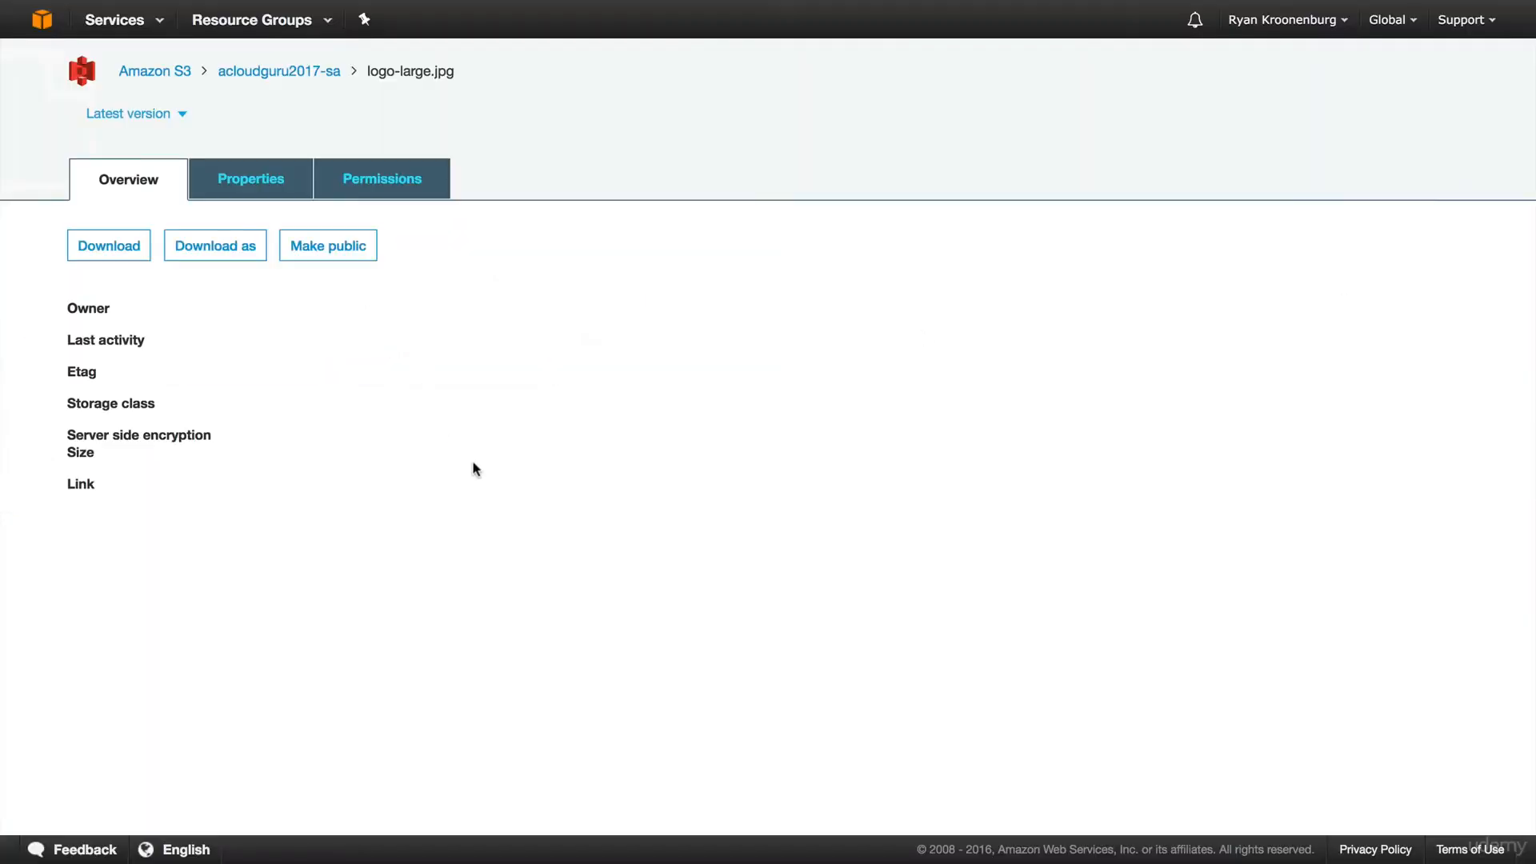
Discard a Standard-IA storage class choice, keeping Standard, and save AES-256 server-side encryption.
click(274, 196)
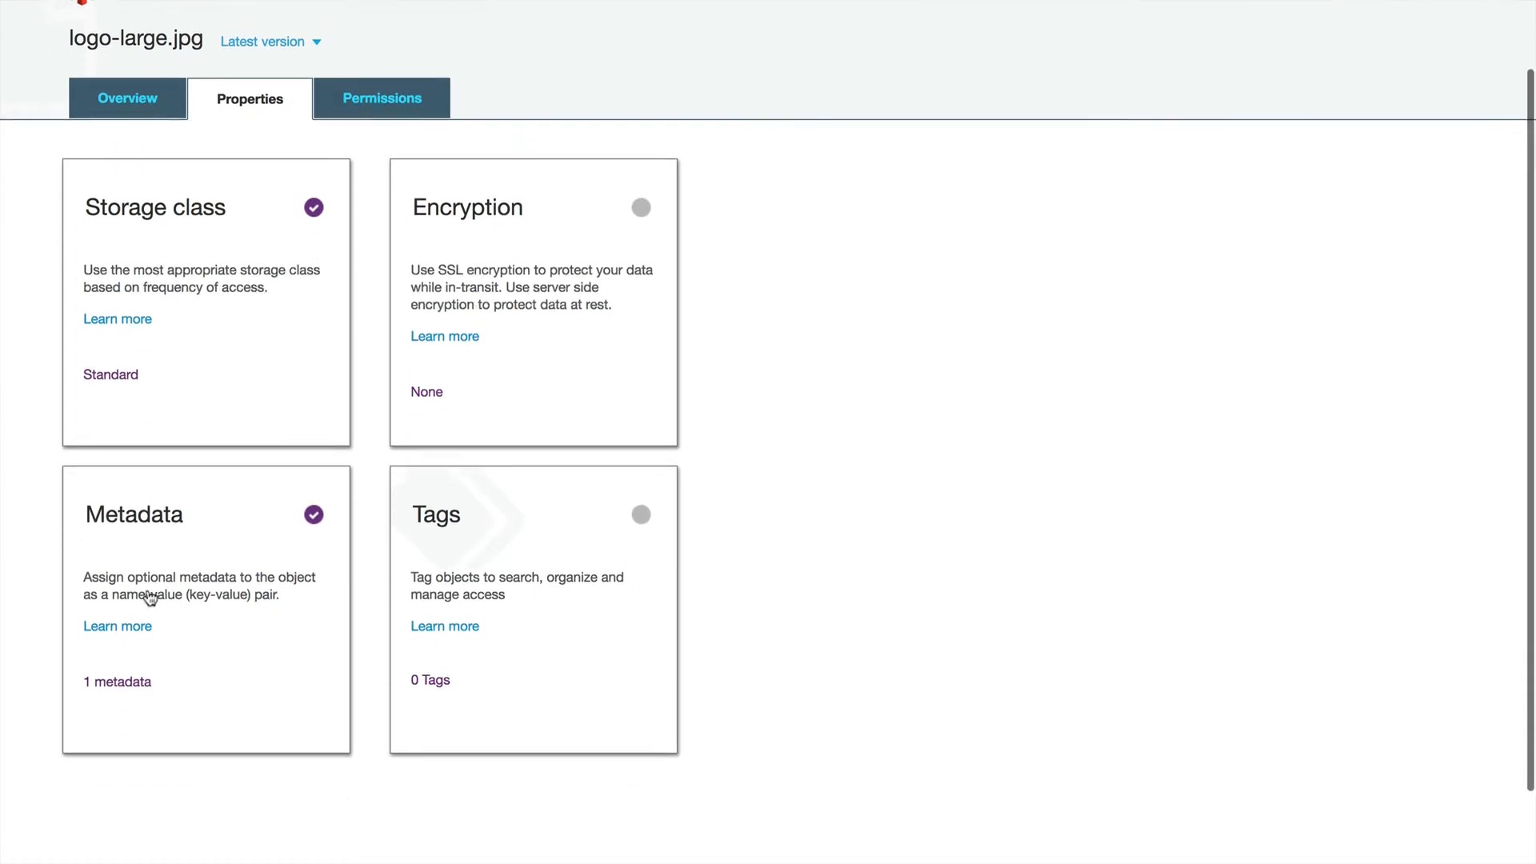
scroll(476, 604, up, 2)
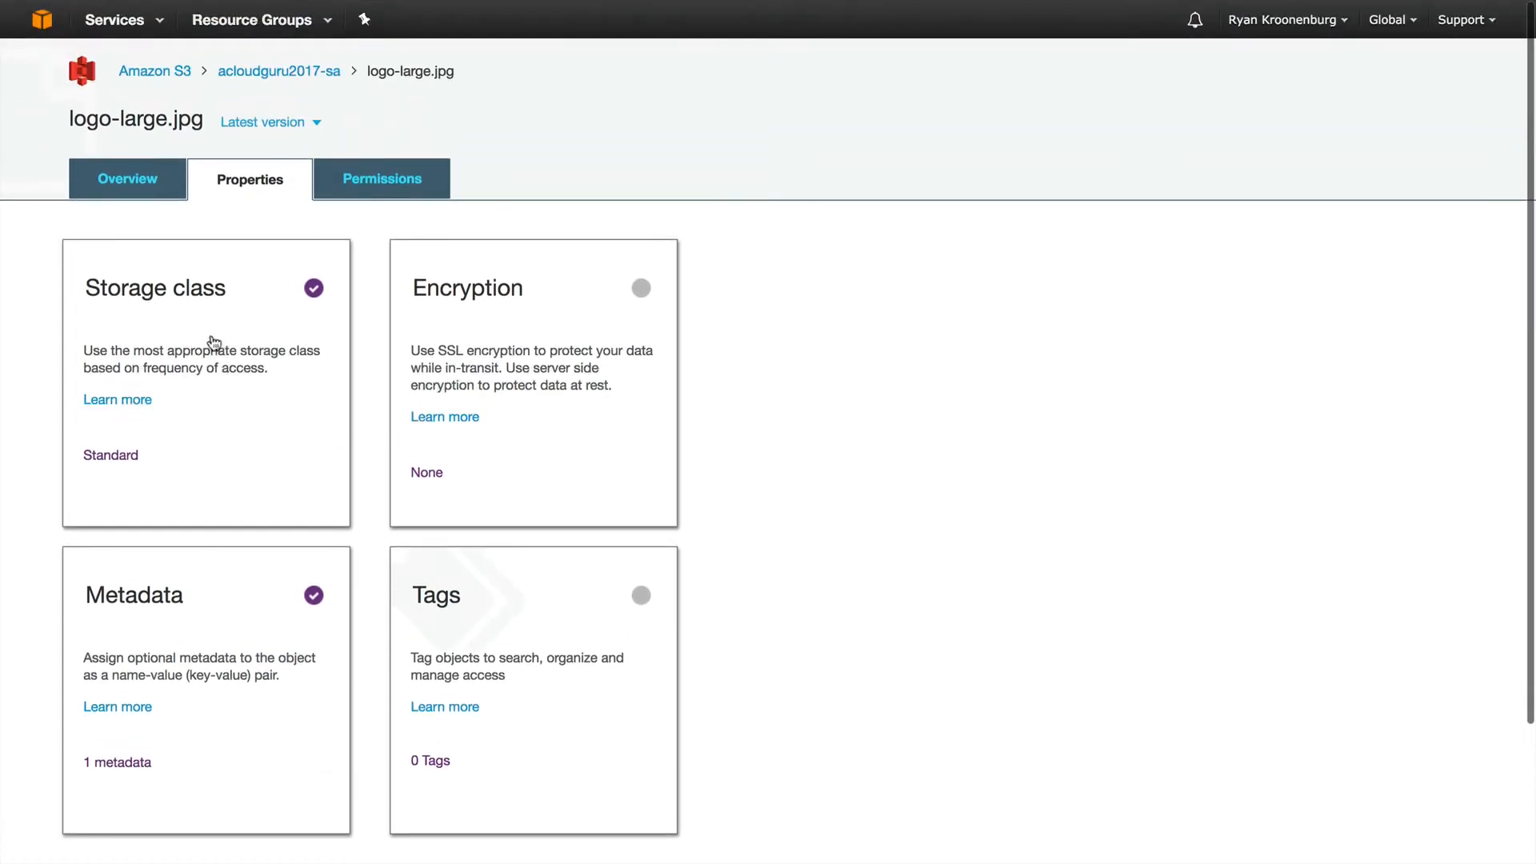
click(218, 397)
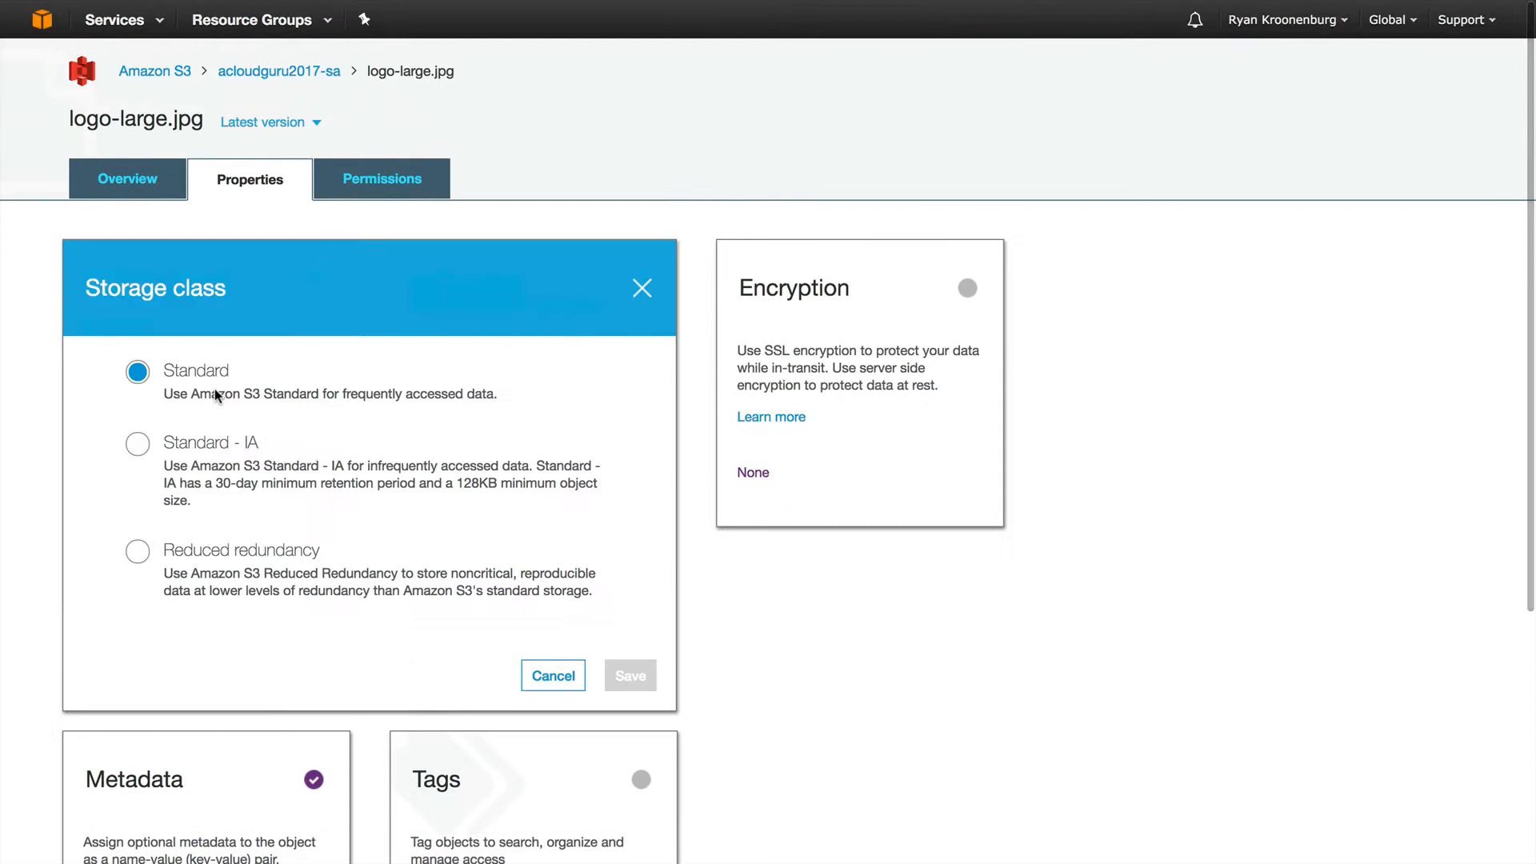
click(216, 445)
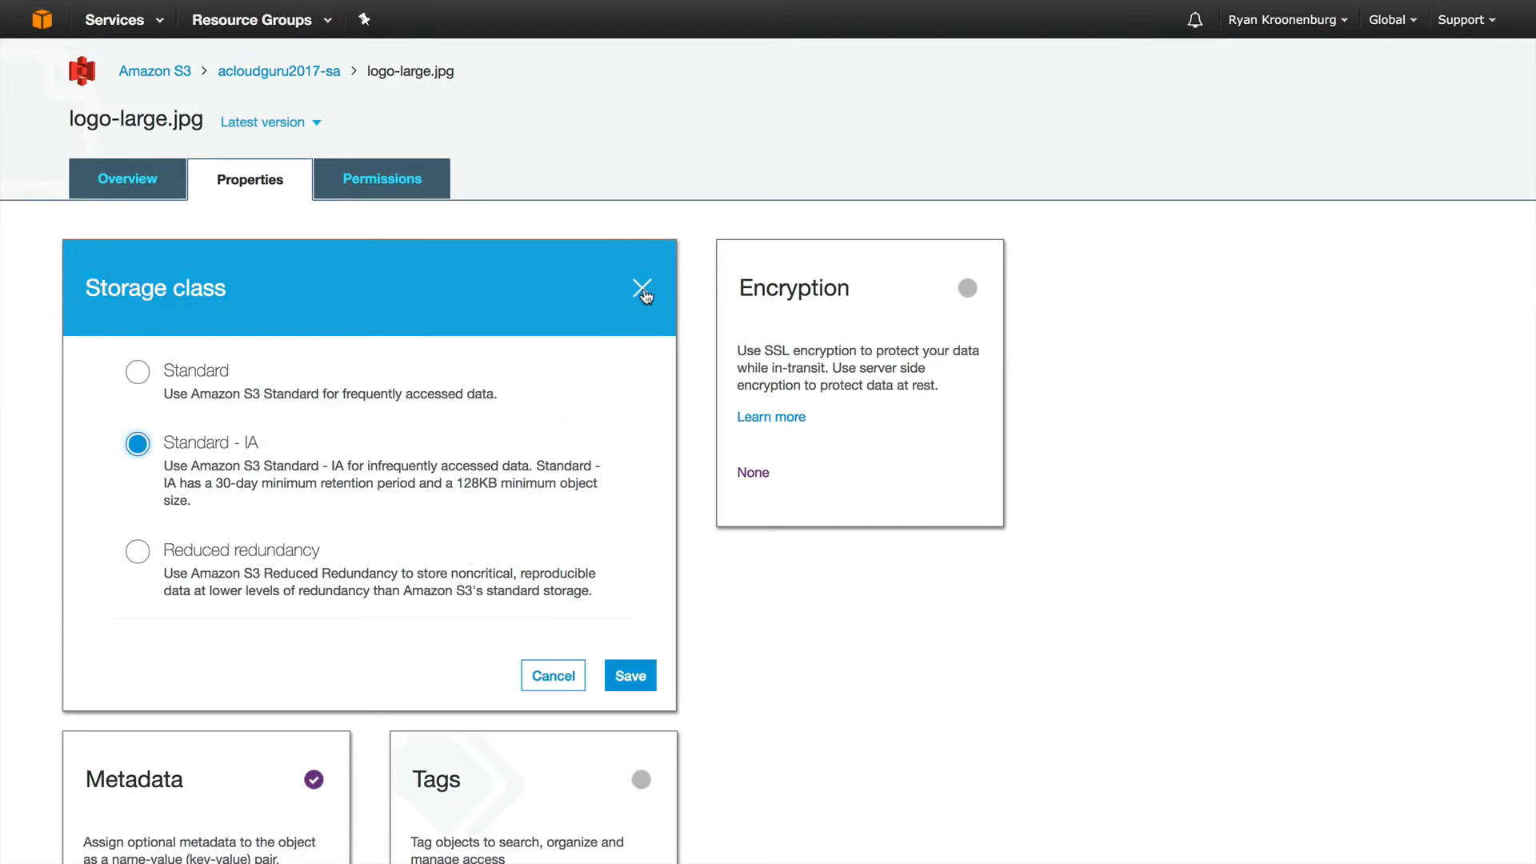
click(820, 315)
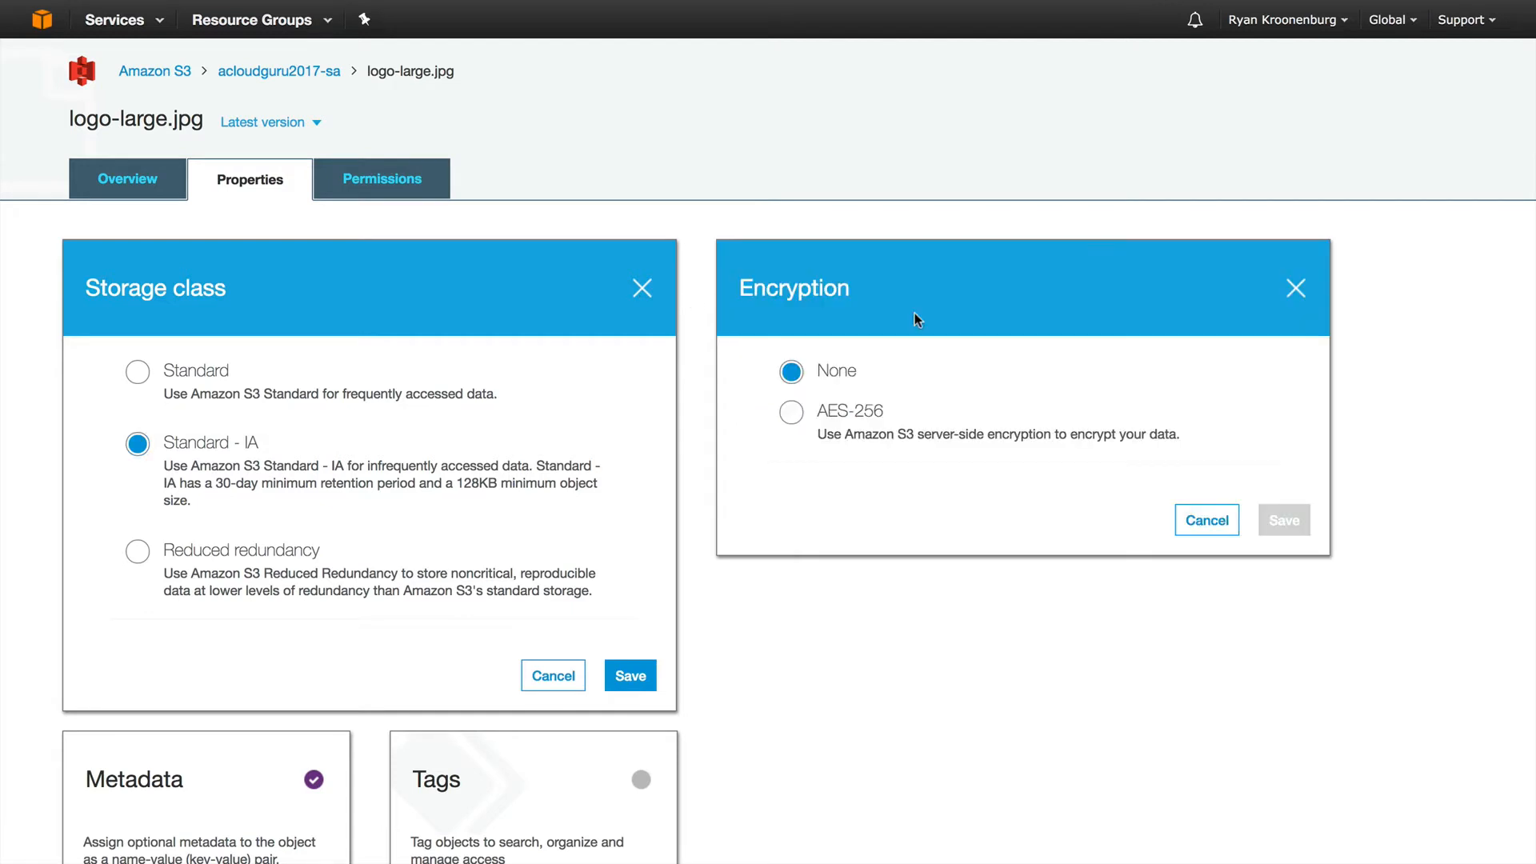
click(848, 407)
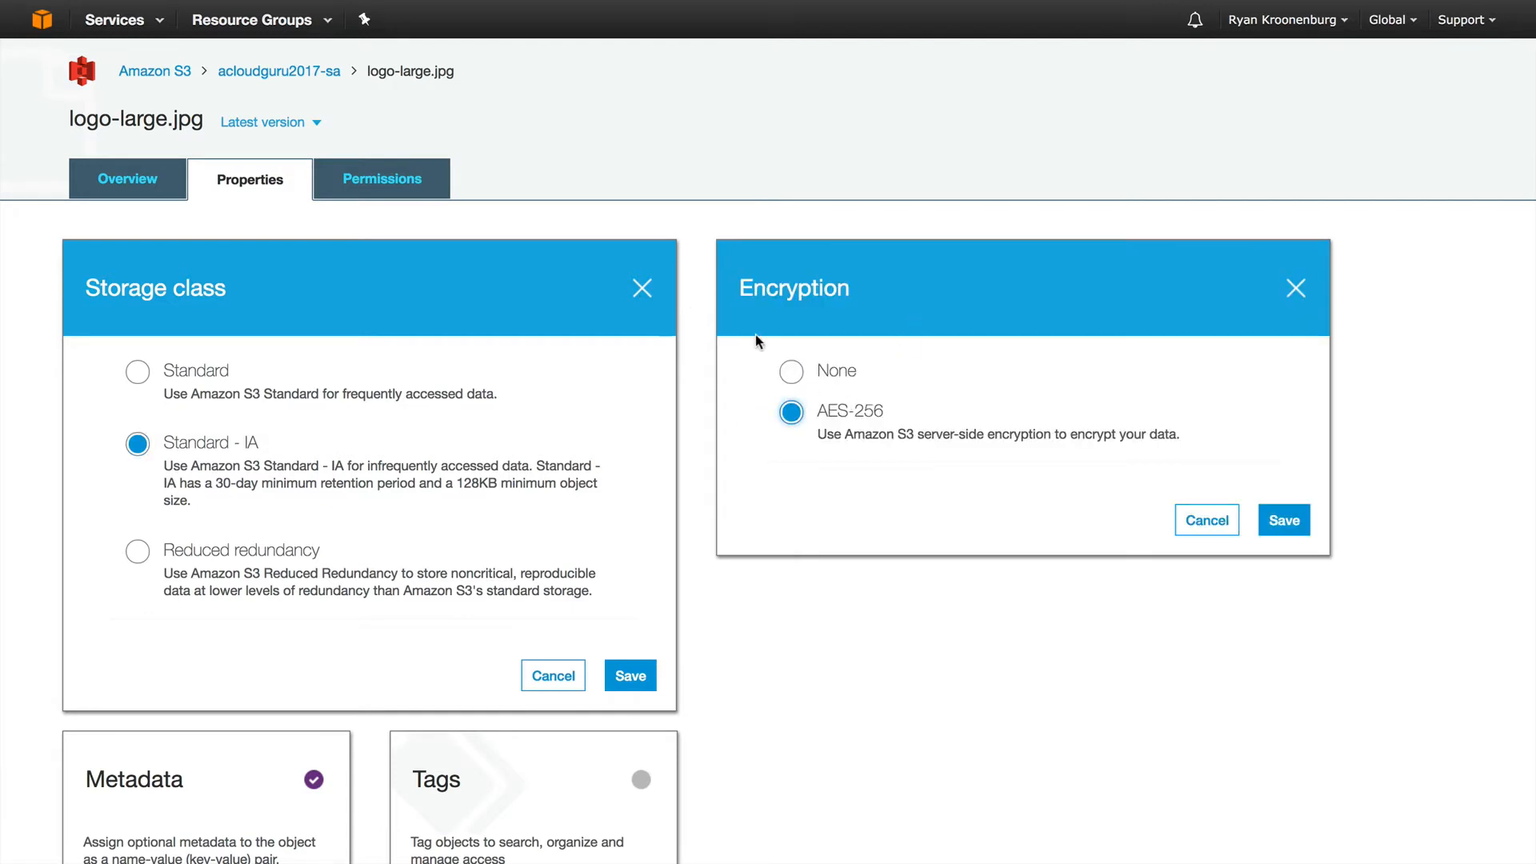
click(640, 291)
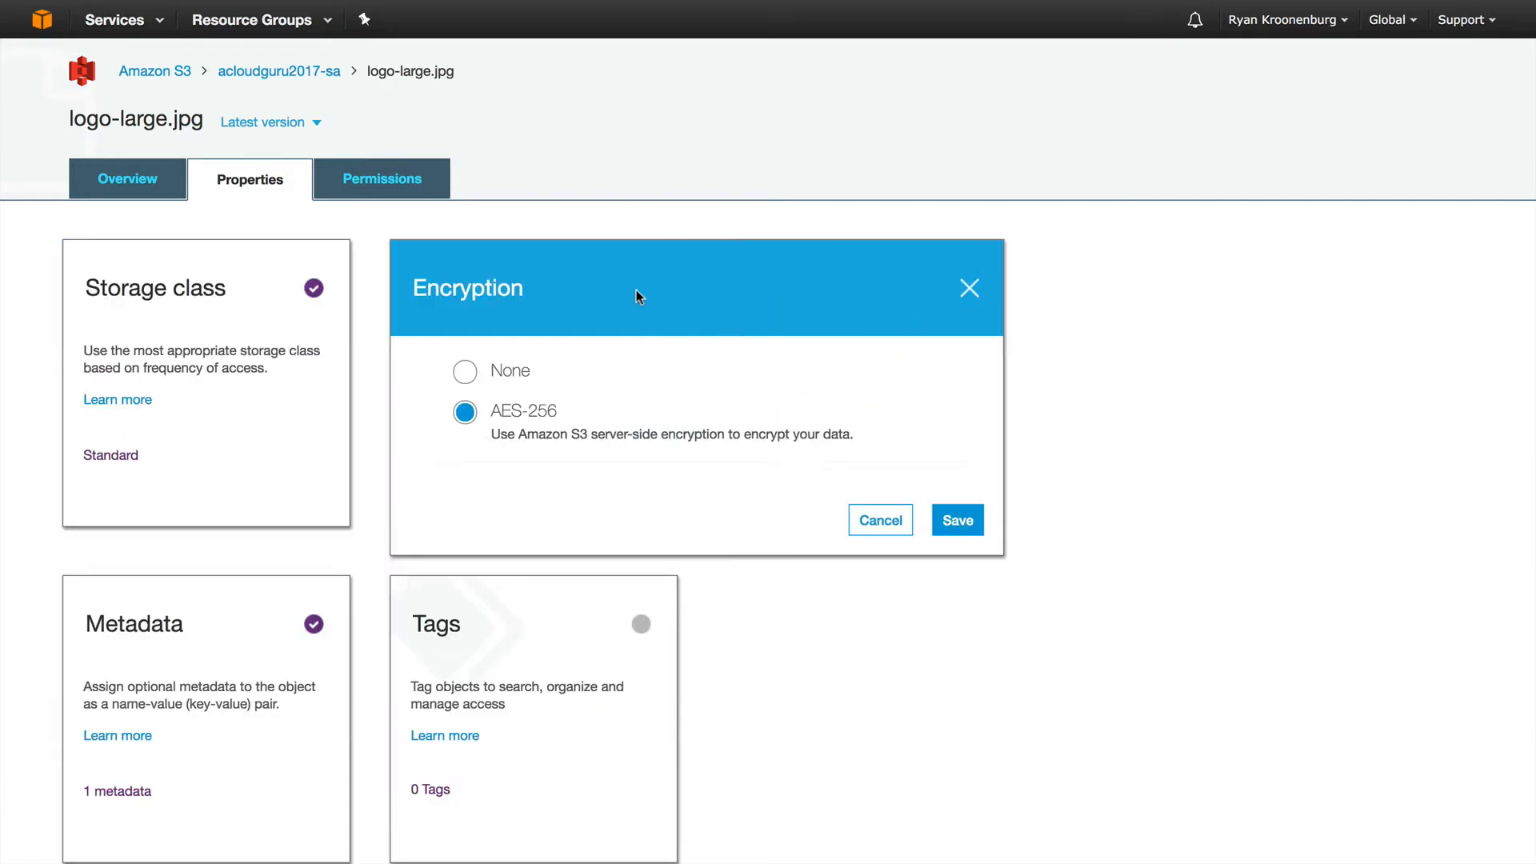
click(959, 521)
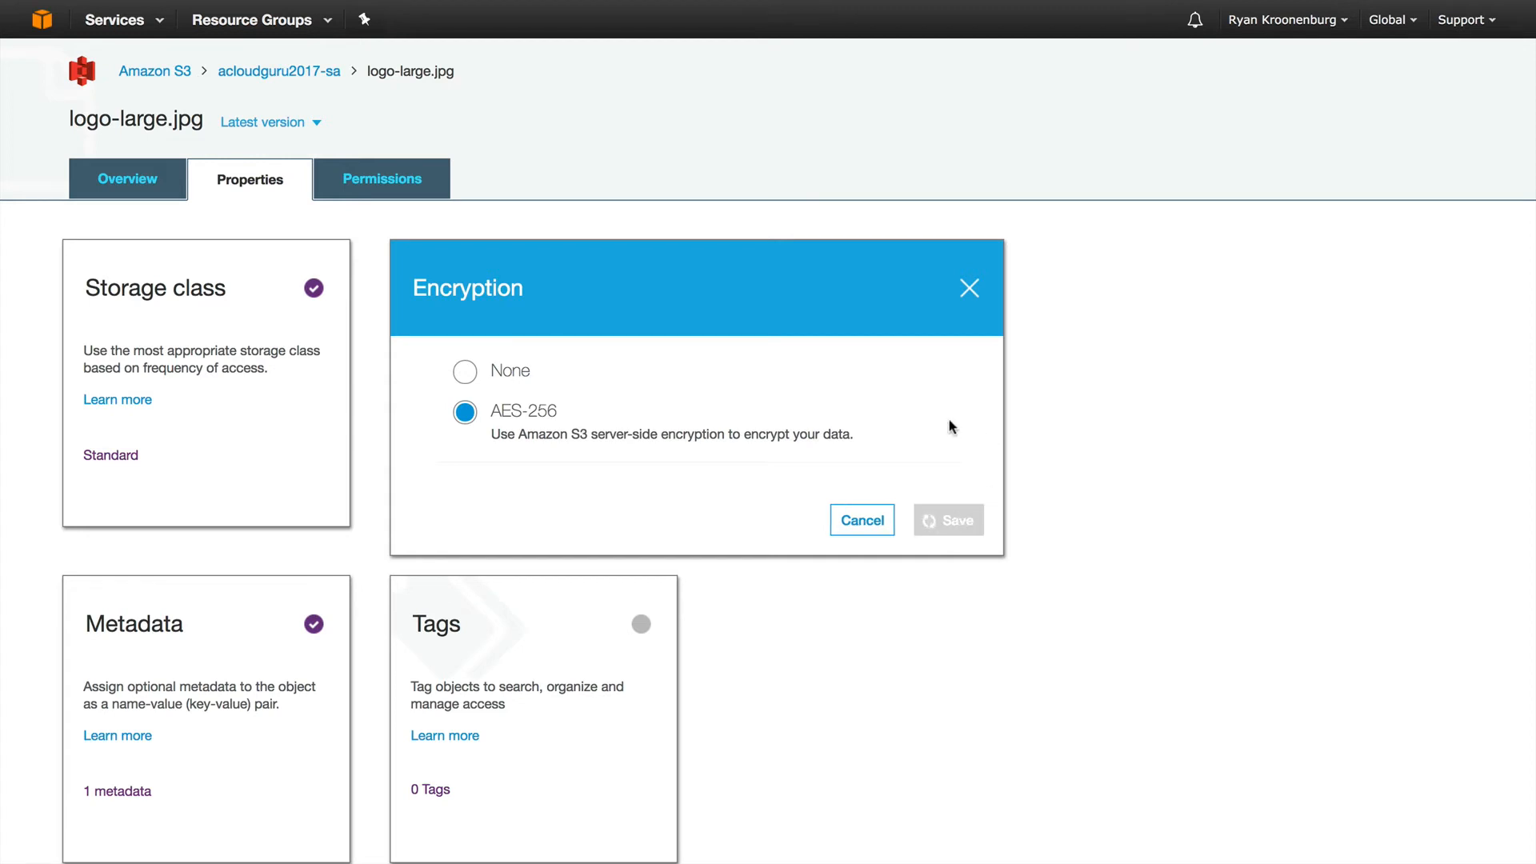